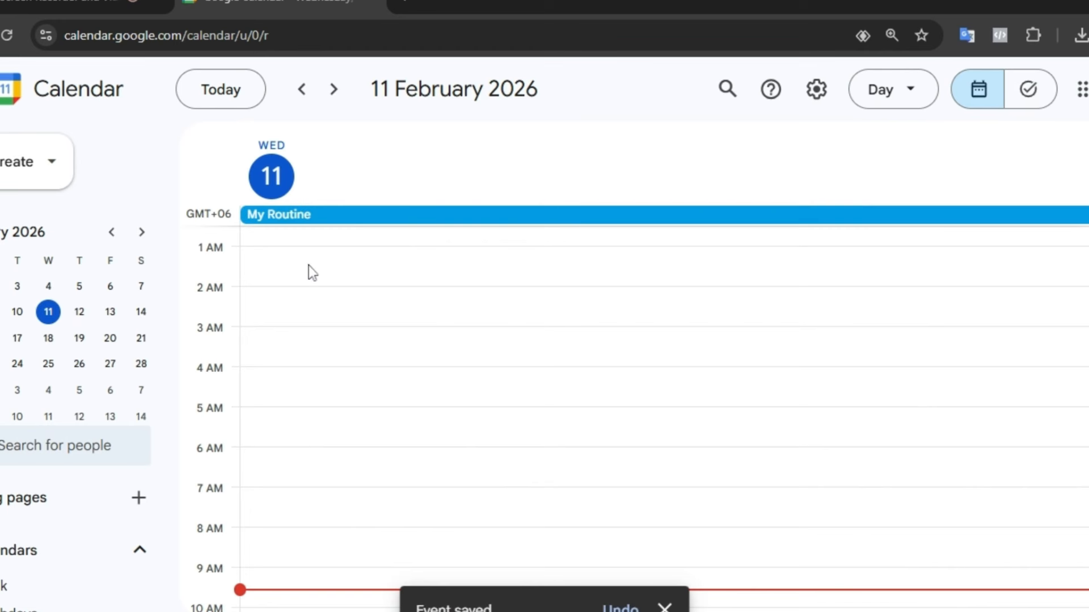
Create a 5:00am to 6:00am event on Wednesday, 11 February titled "Early rising to sleep" and save it
scroll(381, 267, down, 2)
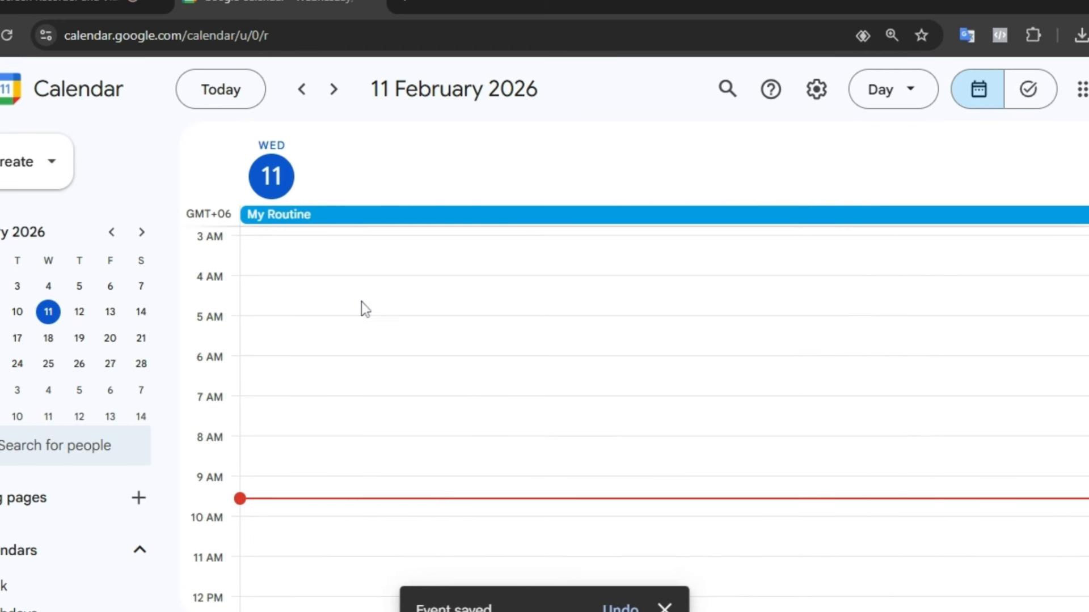
click(248, 341)
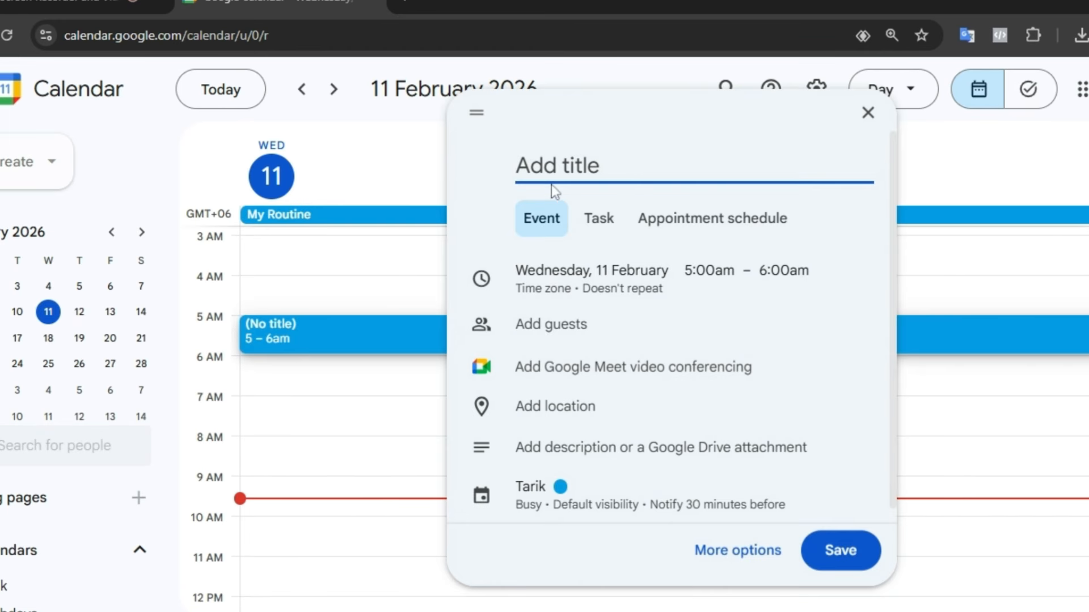
drag(272, 328, 291, 332)
text(Early rising from)
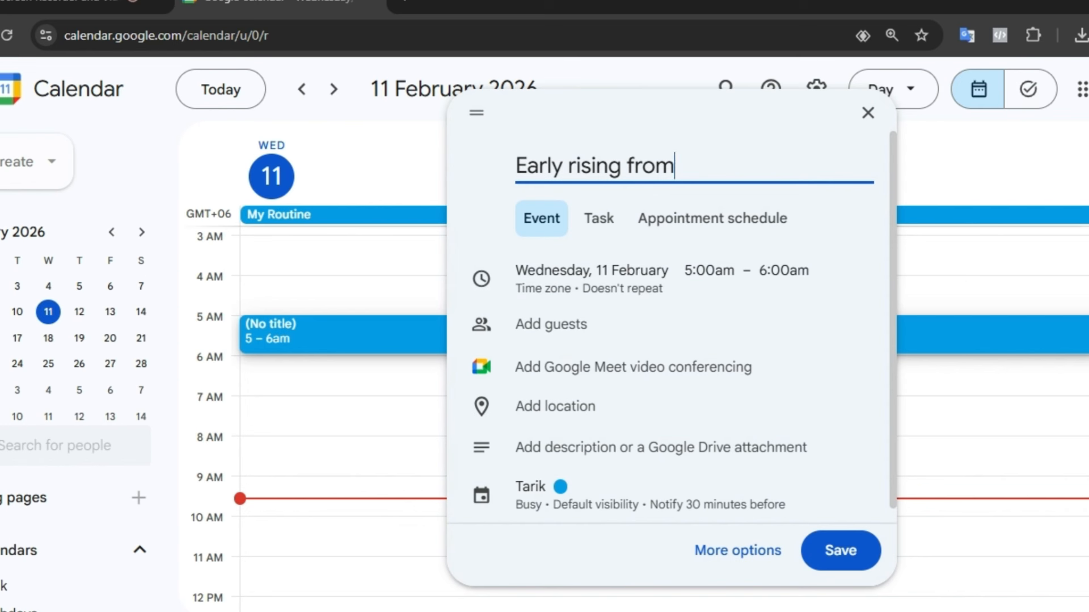
key(BackSpace)
key(BackSpace)
key(BackSpace)
key(BackSpace)
key(BackSpace)
text(to sleep)
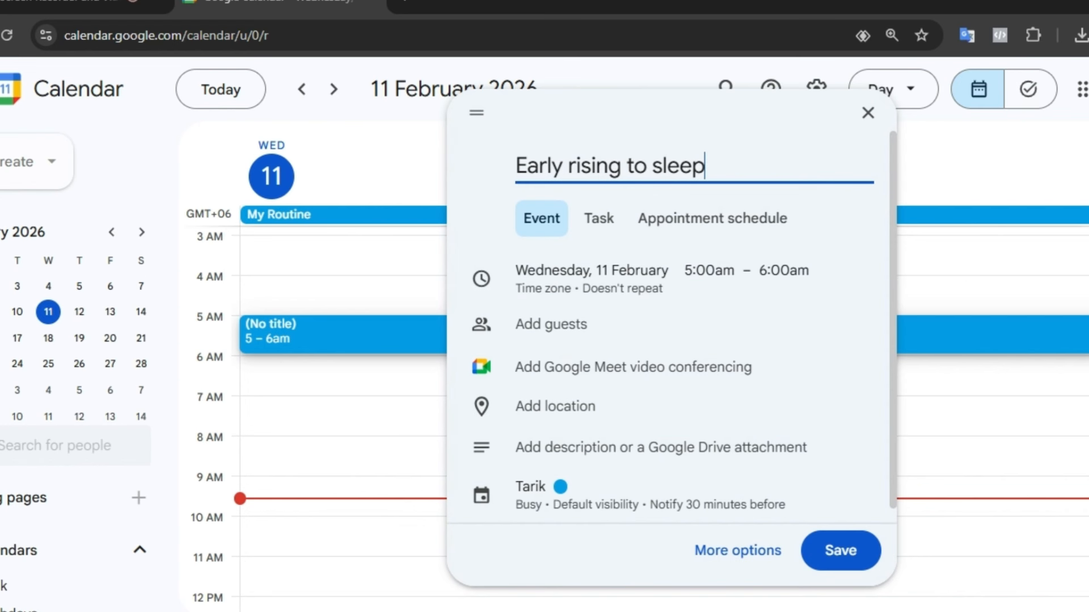
click(831, 561)
Delete the "Early rising to sleep" event from 11 February
right_click(403, 335)
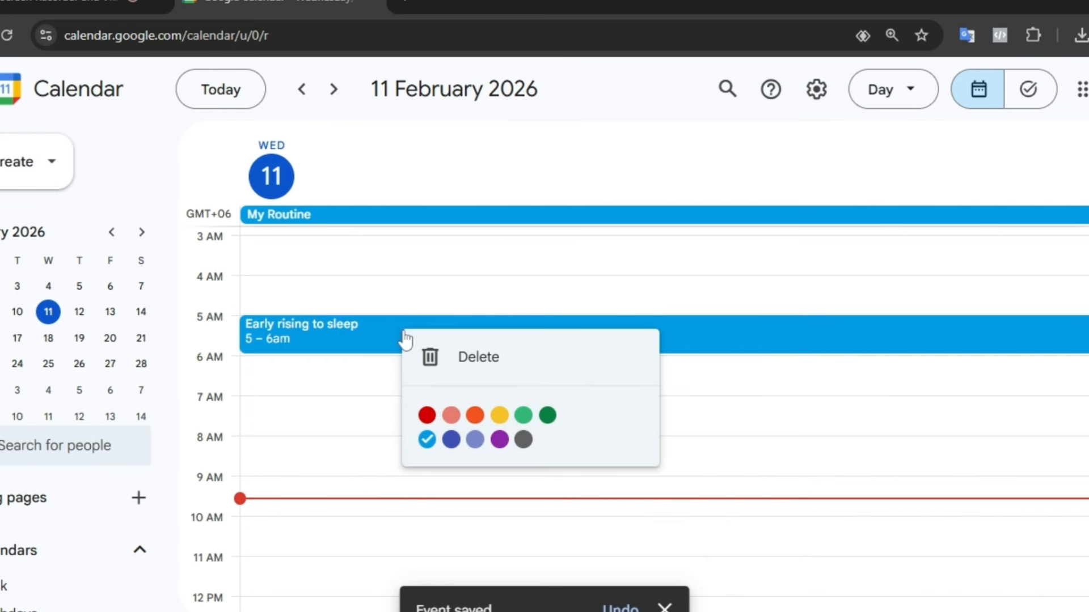
click(462, 355)
Create an event titled "Wake Up" on 11 February from 5:00am to 5:30am and save it
click(311, 330)
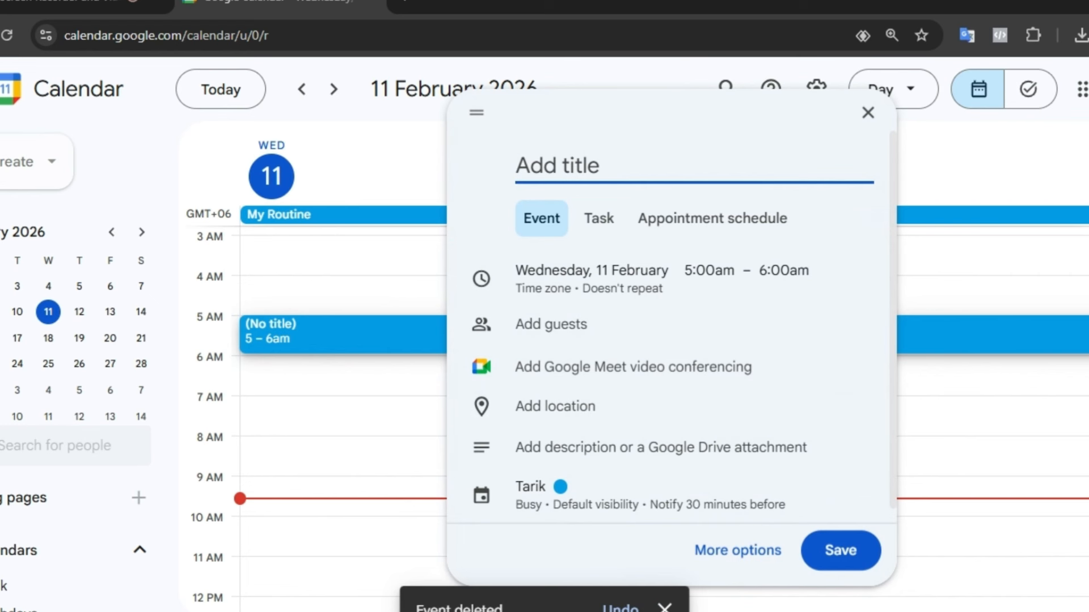
text(Wake Up)
click(725, 279)
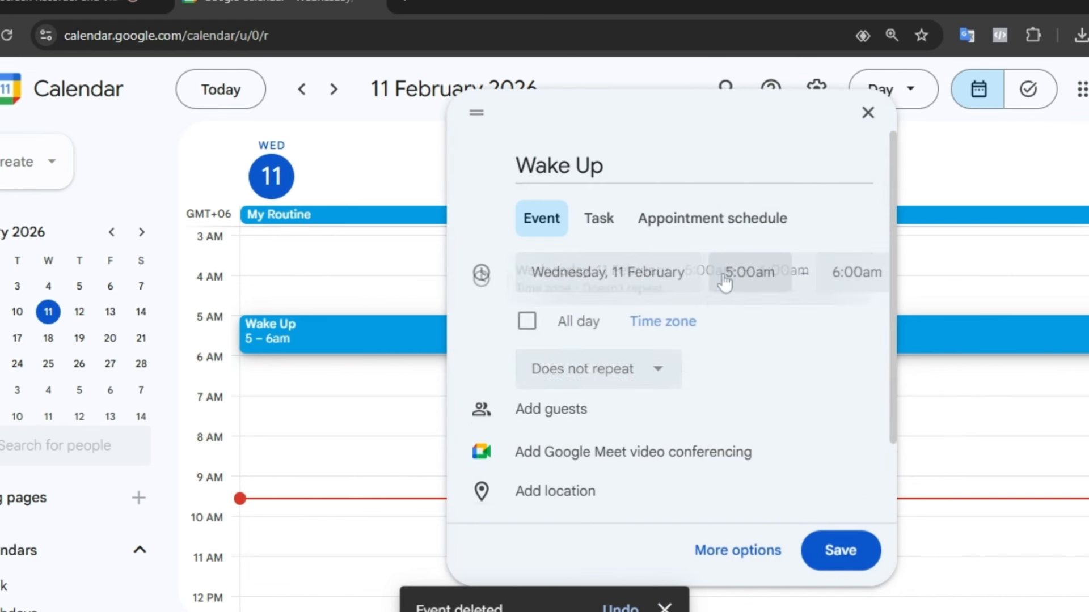
click(848, 272)
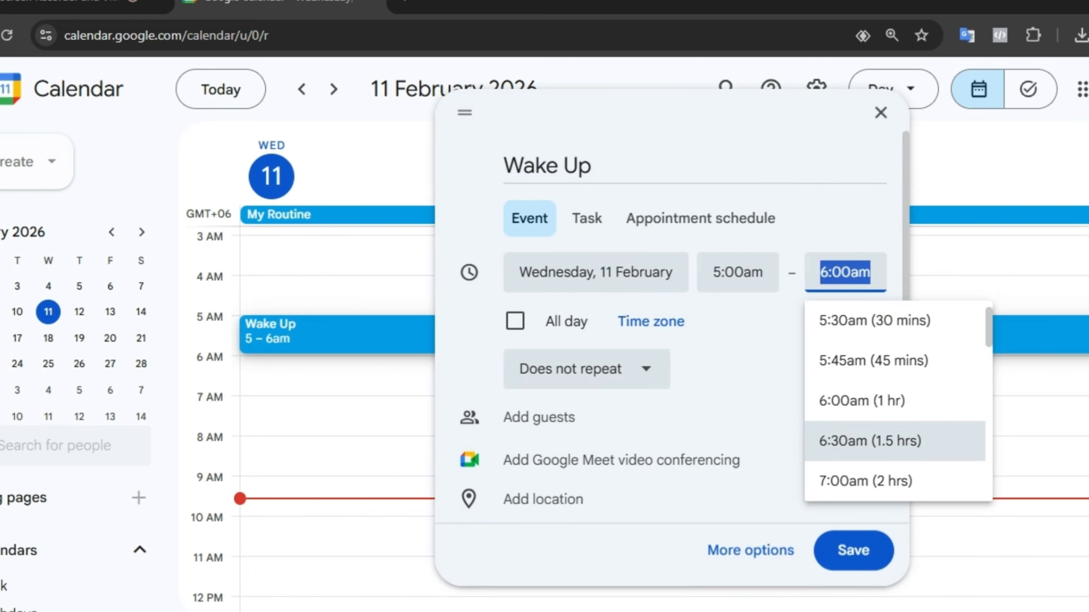
click(856, 333)
click(853, 555)
Open the Wake Up event for full editing and go to its description
right_click(336, 330)
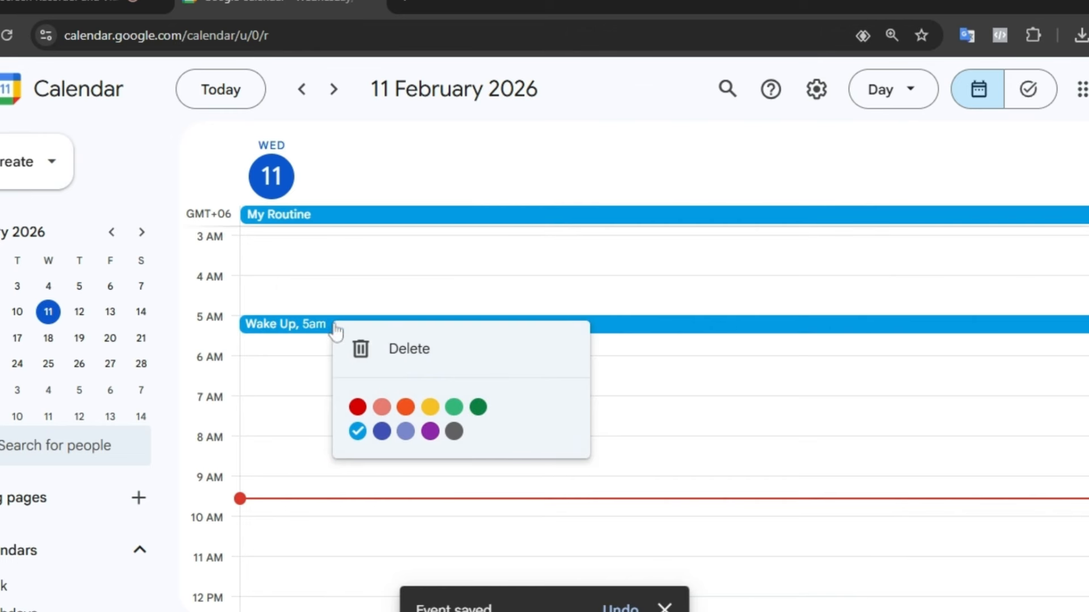
click(287, 324)
click(287, 324)
click(720, 117)
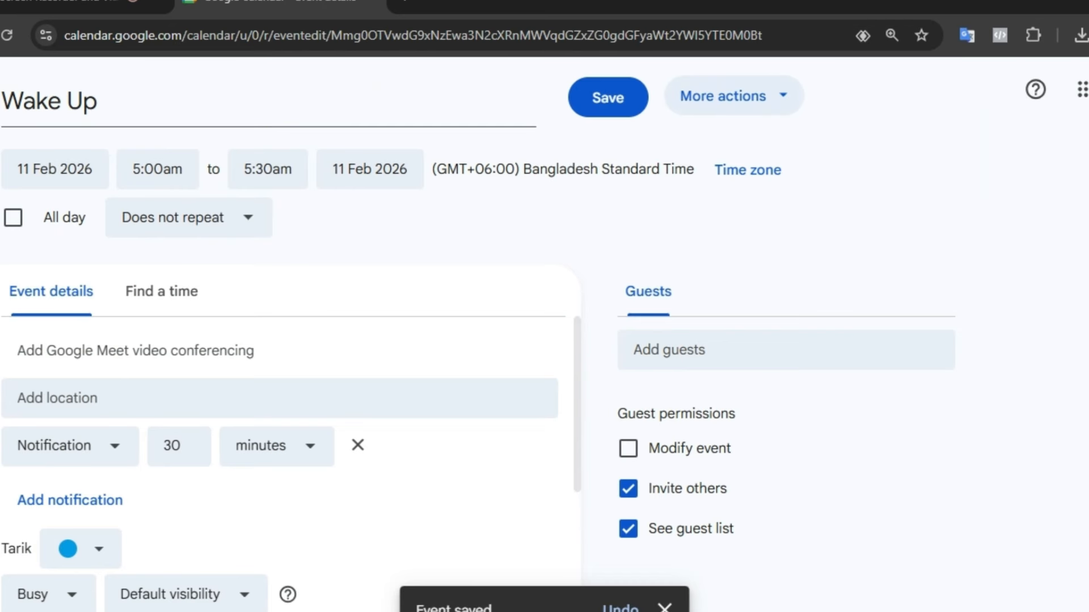
scroll(318, 340, down, 2)
scroll(297, 347, up, 2)
scroll(278, 454, down, 3)
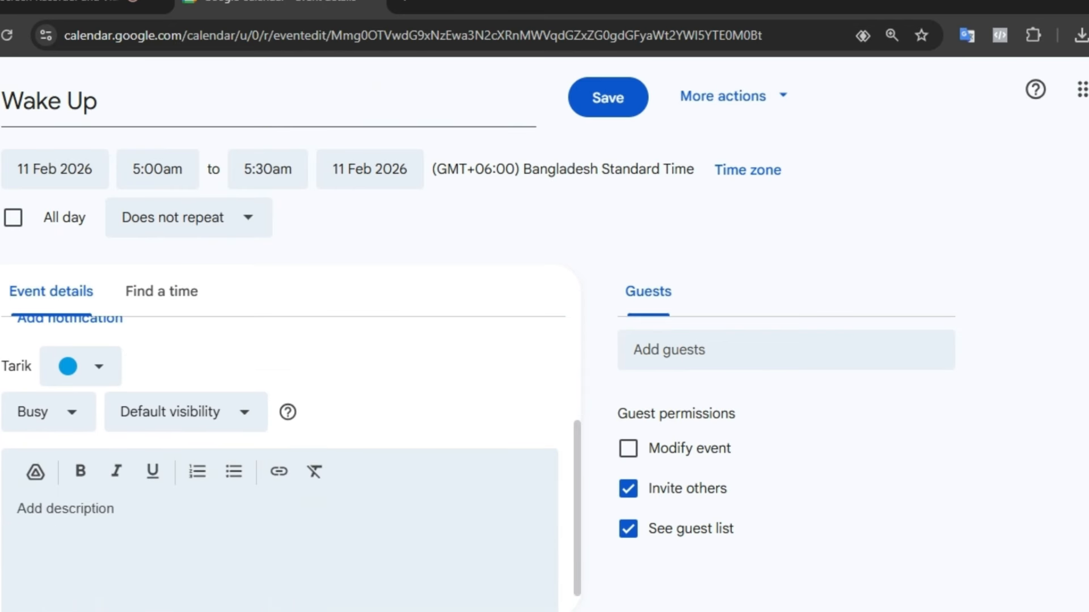
Enter "Drinking water/Stretching" as the Wake Up event's description, accepting the suggested spelling of Stretching
click(65, 508)
text(Dring)
key(BackSpace)
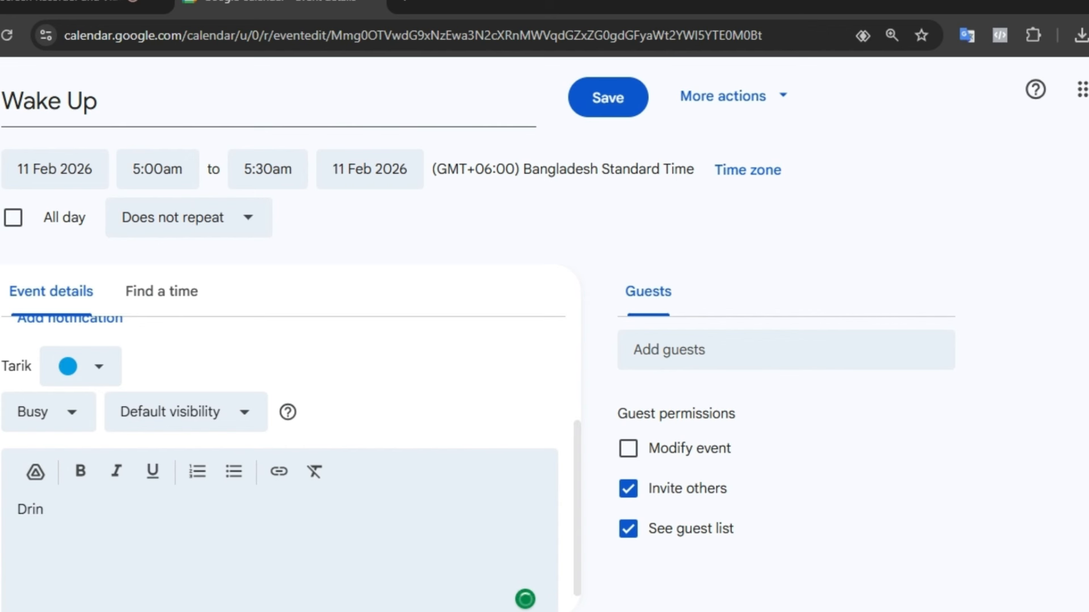
text(king water)
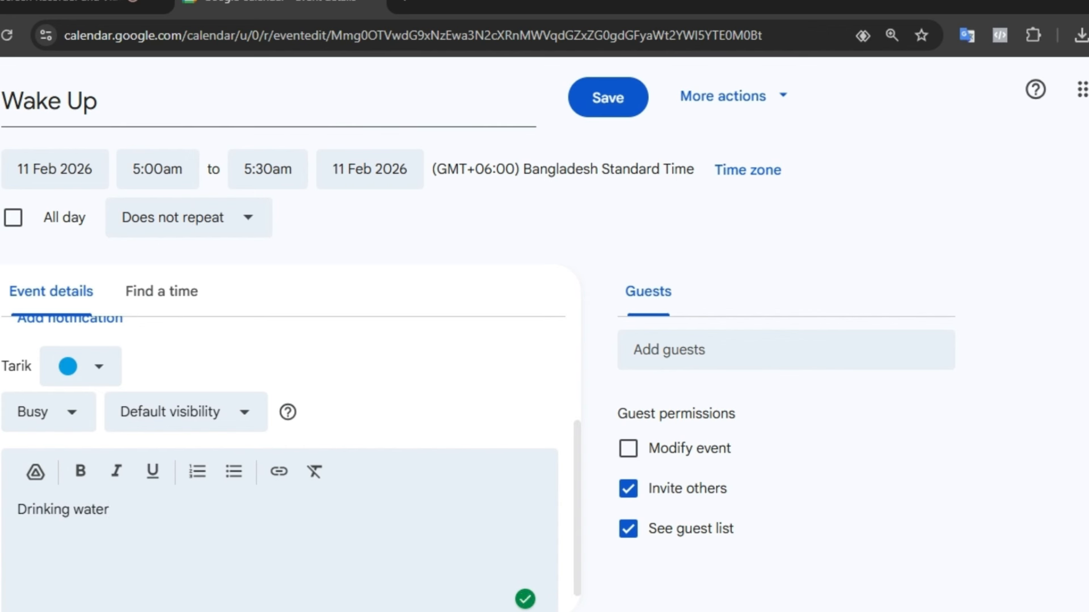
text(/ Strec)
click(132, 509)
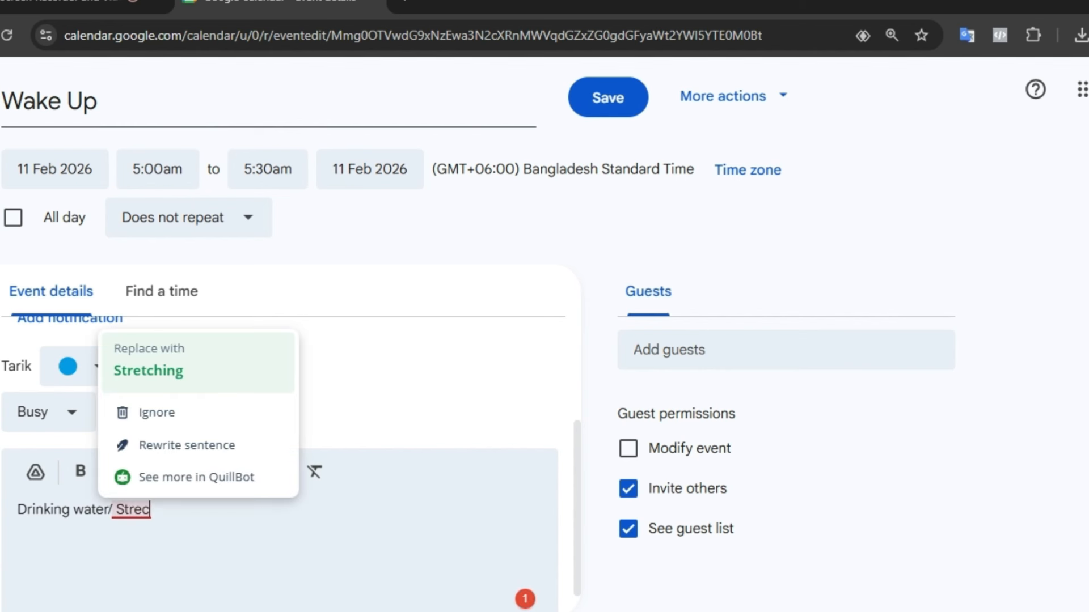
click(148, 372)
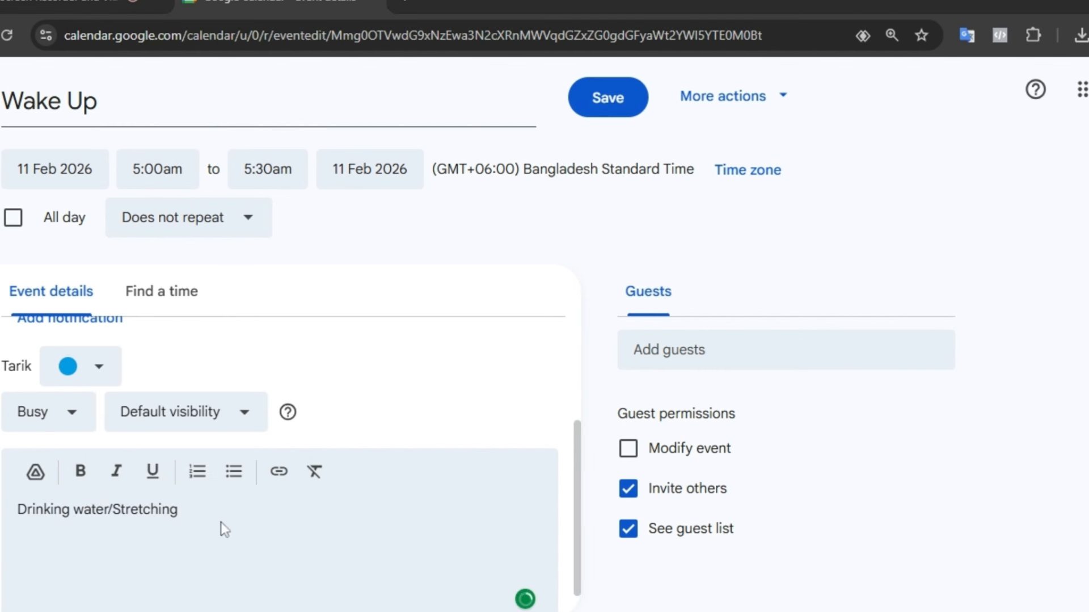
Make the Wake Up event's whole description bold, save the event and check its details
drag(178, 509, 17, 509)
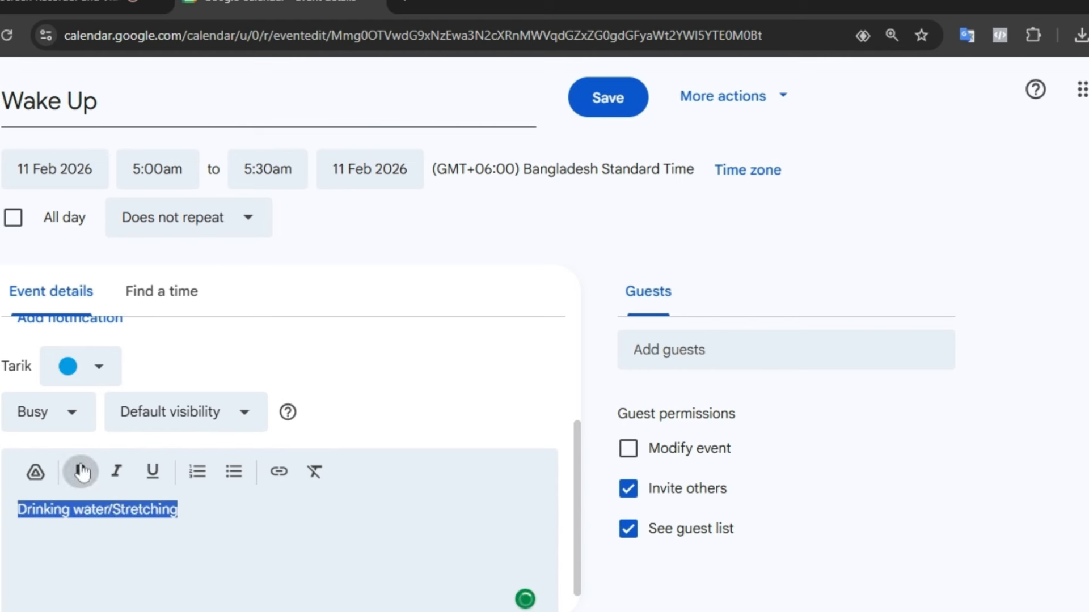
click(80, 470)
click(618, 102)
click(322, 326)
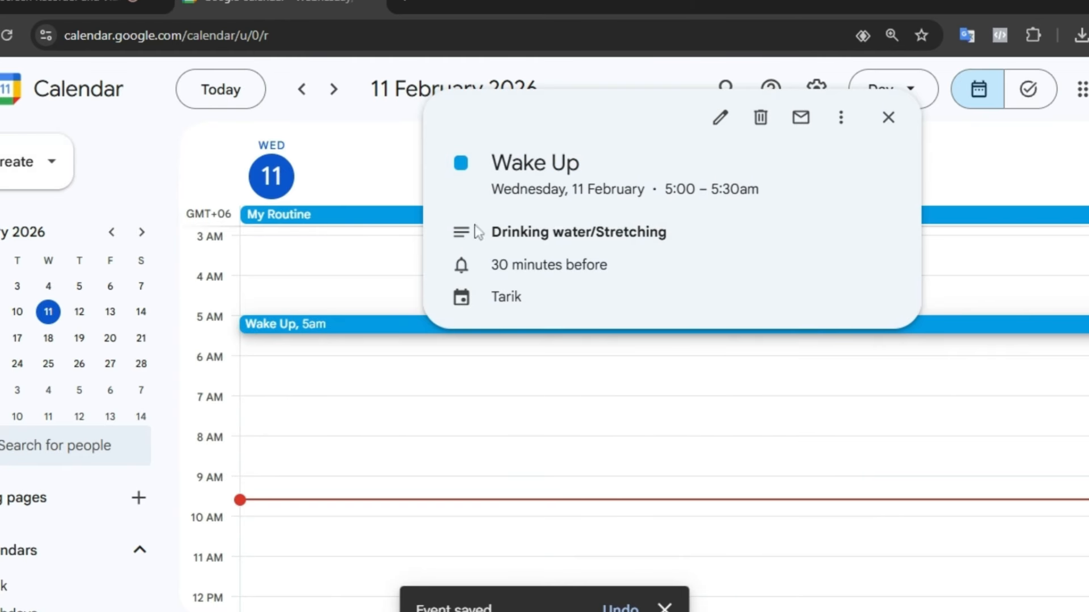
click(303, 332)
Create an event titled "Deep Srudy Session-1" on 11 February from 6:00am to 7:00am and save it
scroll(374, 312, down, 2)
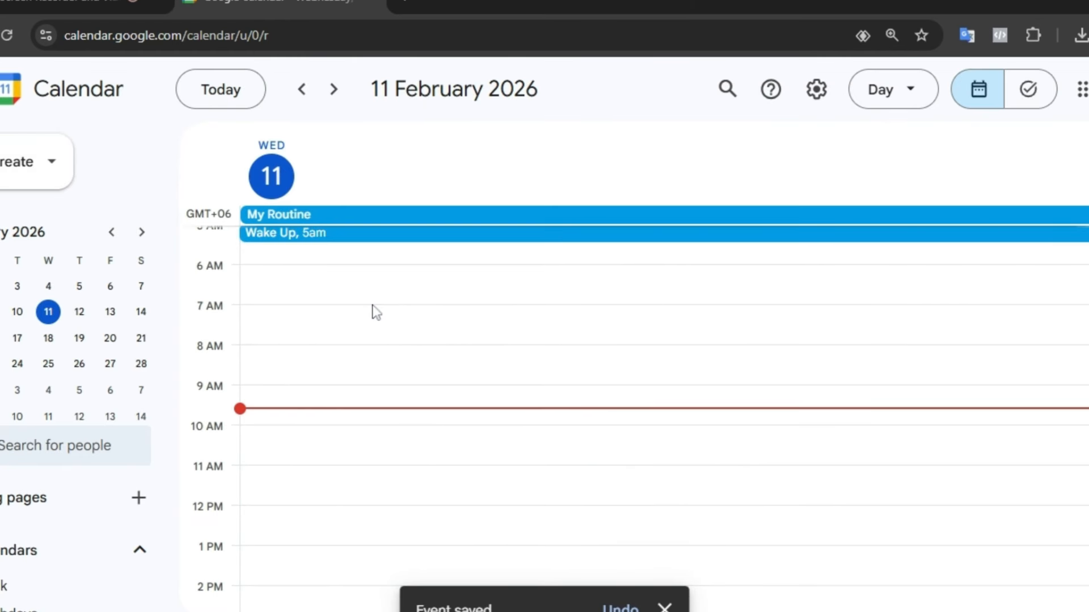
scroll(329, 338, up, 2)
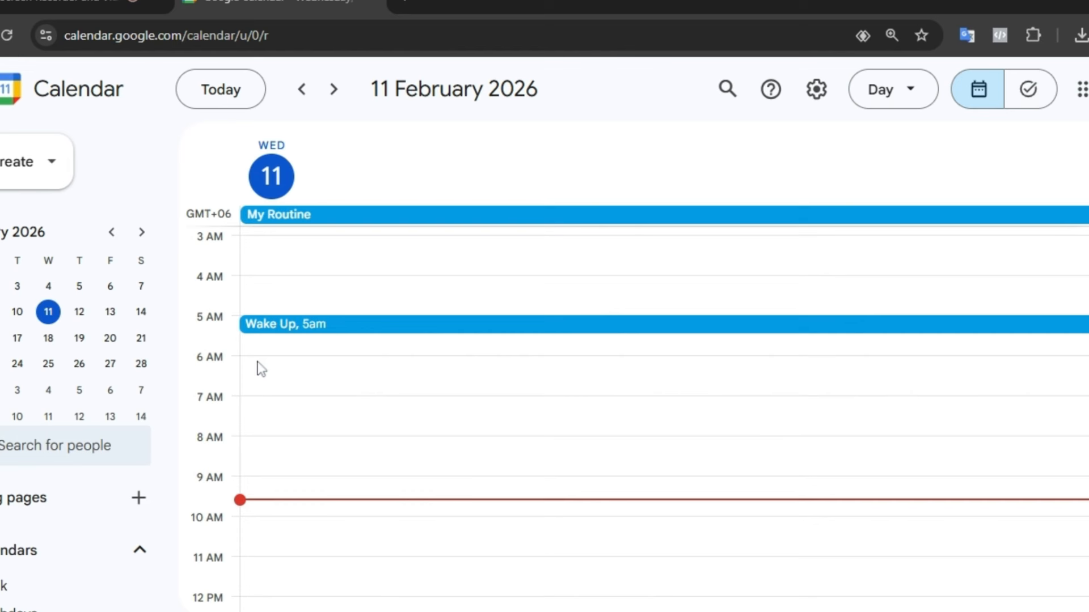
click(243, 360)
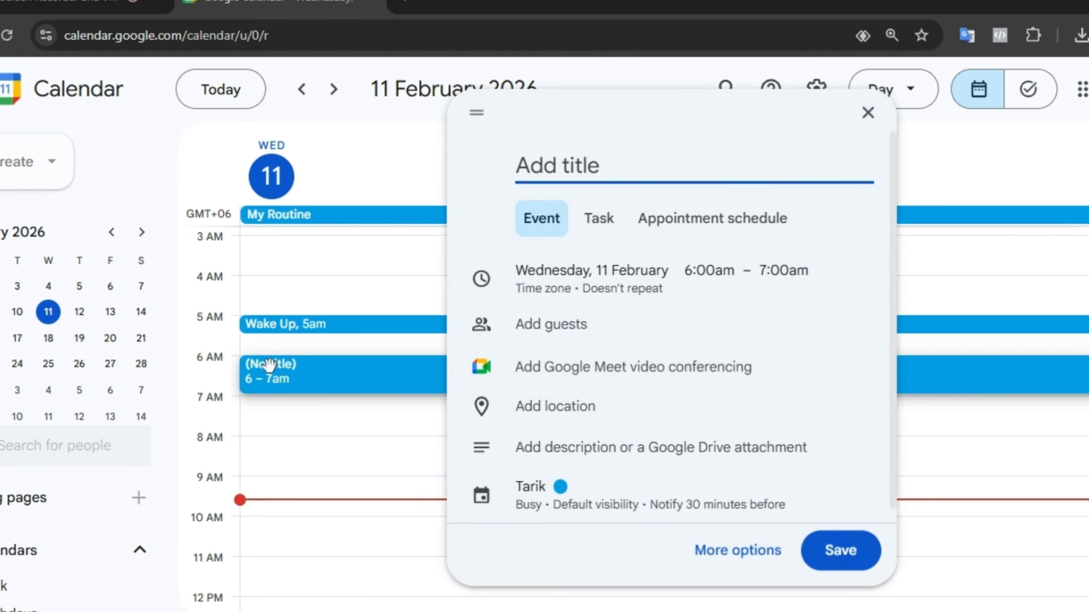
text(Deep)
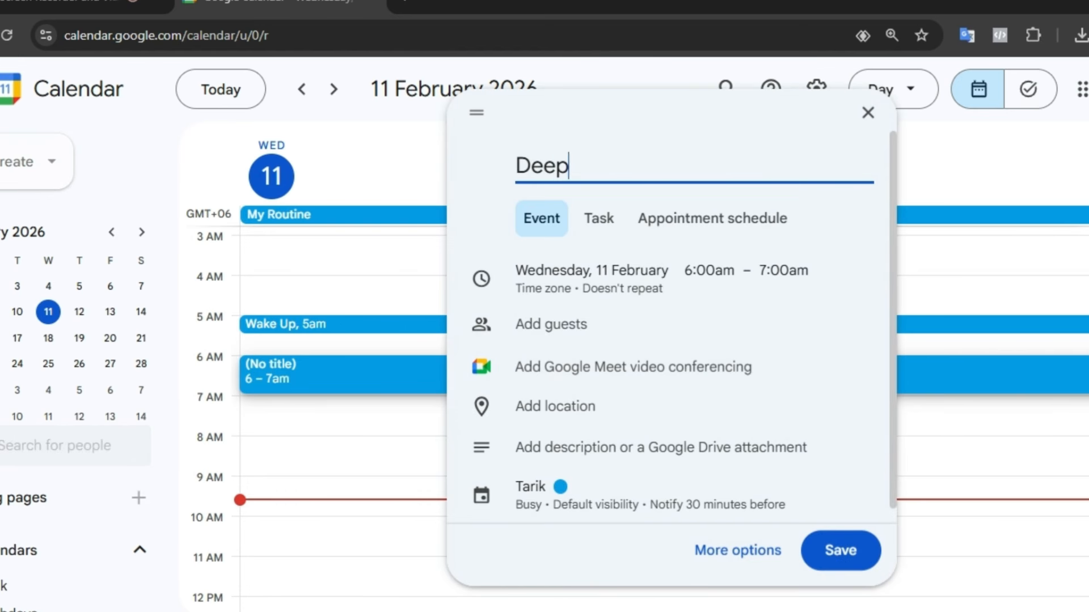
text( Srudy Session-1)
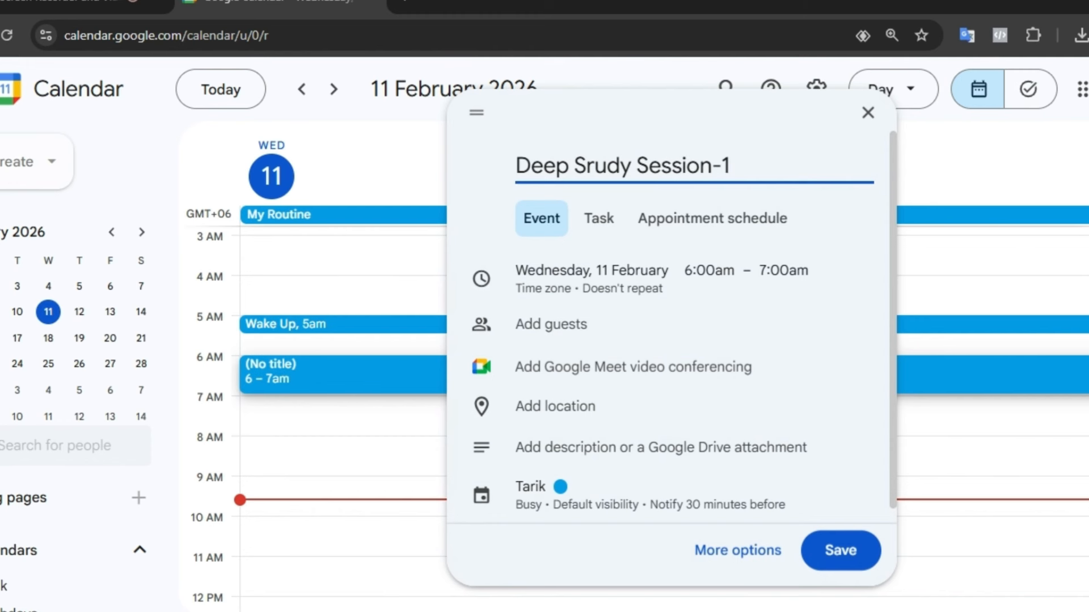
click(848, 554)
Edit the Deep Srudy Session-1 event to add the description "Physics/Math" in bold
click(403, 379)
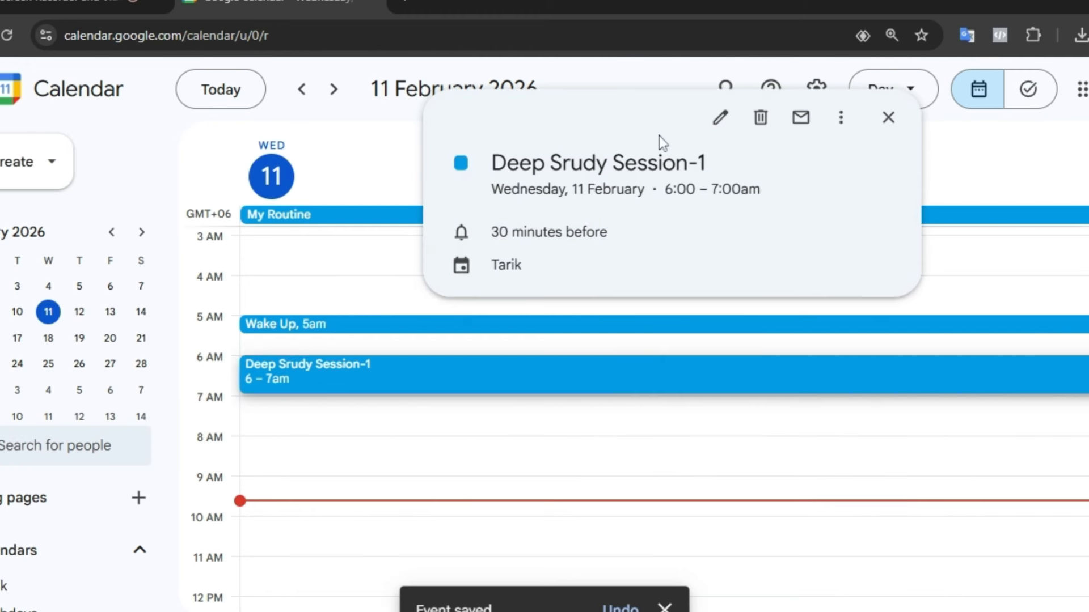
click(722, 123)
scroll(110, 461, down, 4)
click(107, 464)
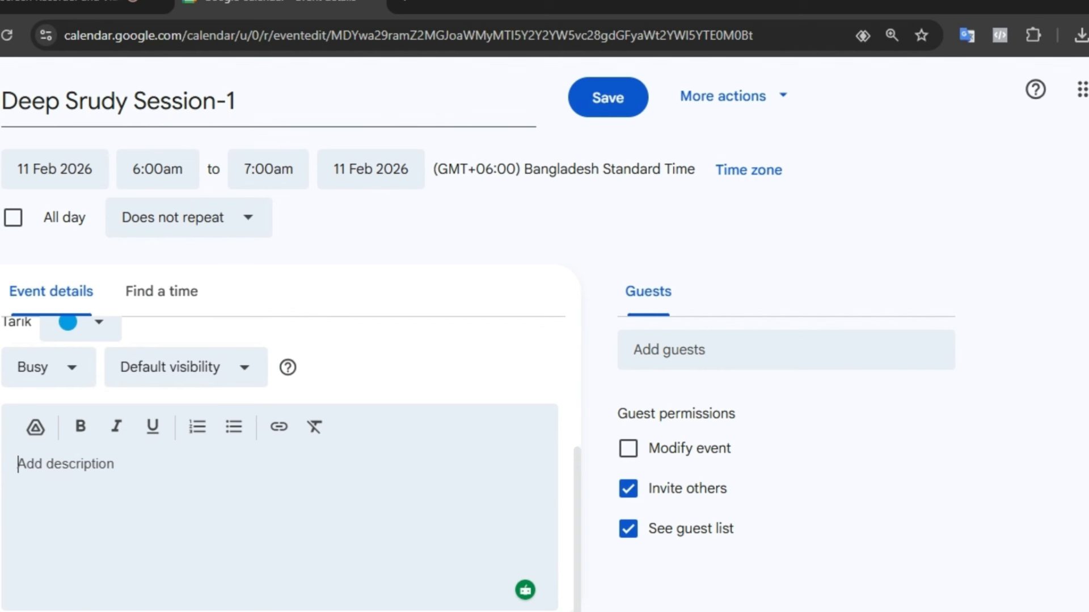
text(Physics/Mat)
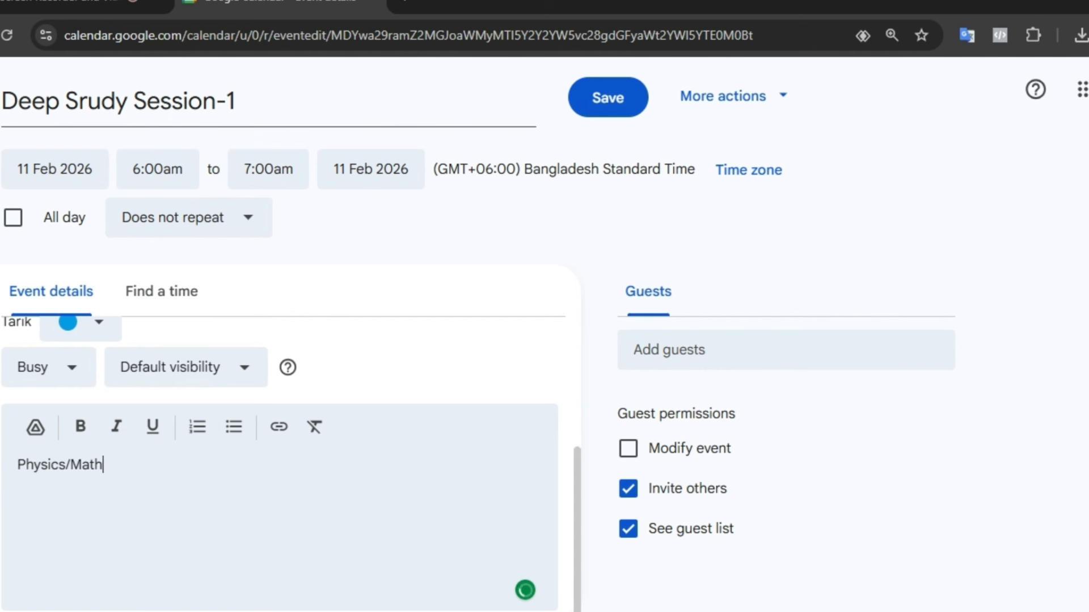
text(h)
key(ctrl+a)
click(80, 426)
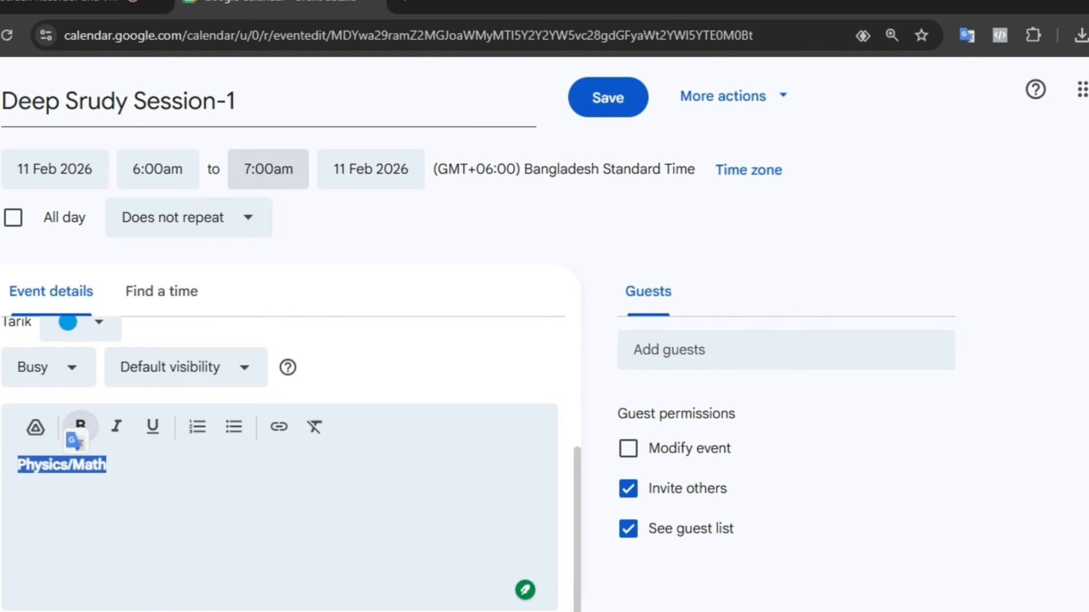
Set the study session's end time to 7:30am and save the event
click(268, 169)
click(287, 338)
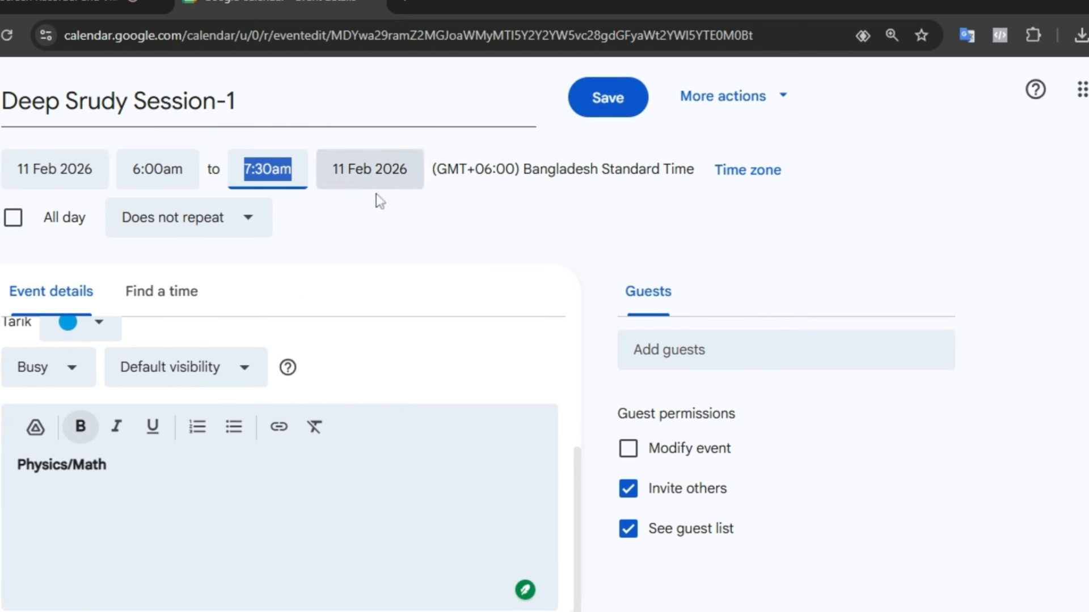
click(608, 98)
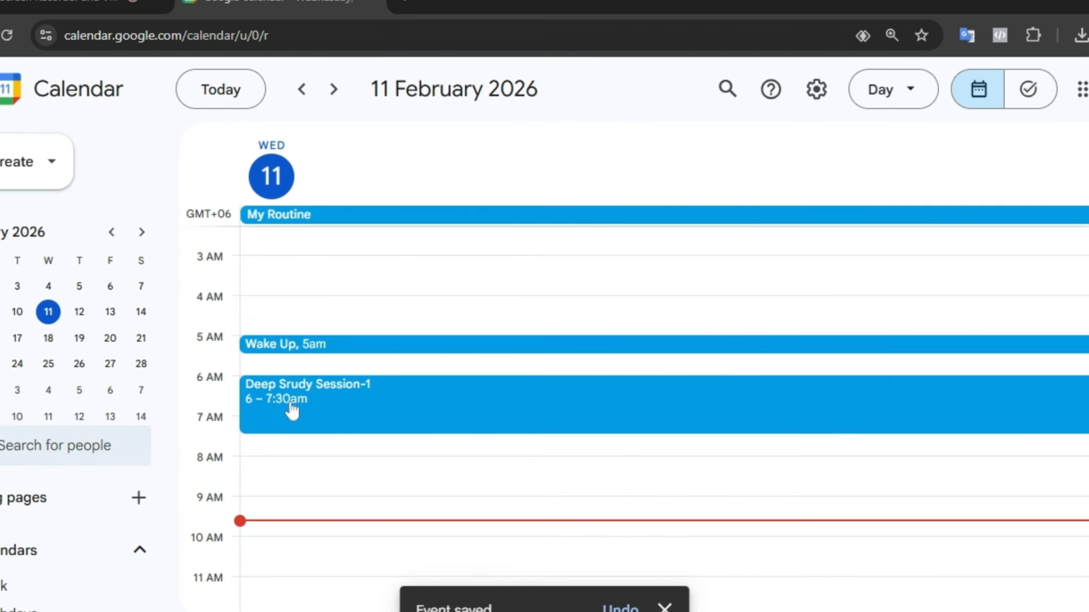
Create an event titled "Break" on 11 February from 7:30am to 8:30am and save it
scroll(347, 400, down, 2)
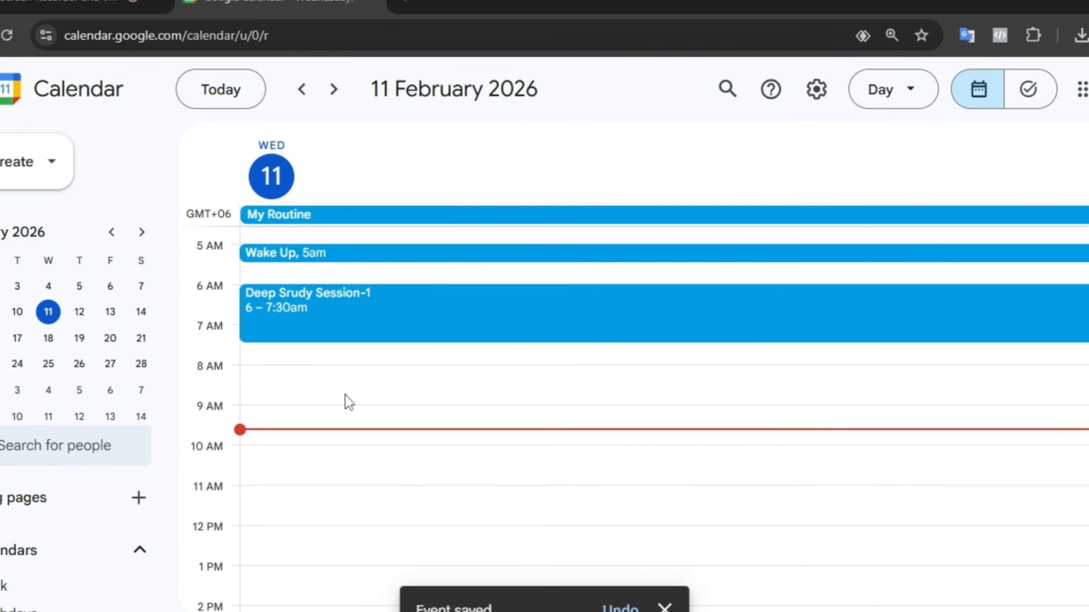
click(267, 362)
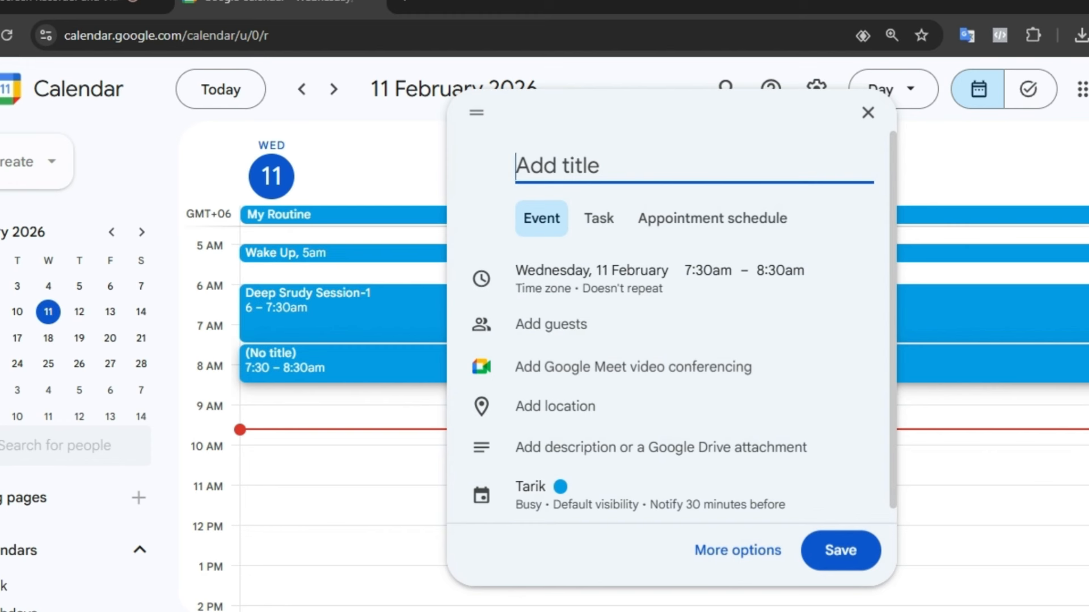
text(Break)
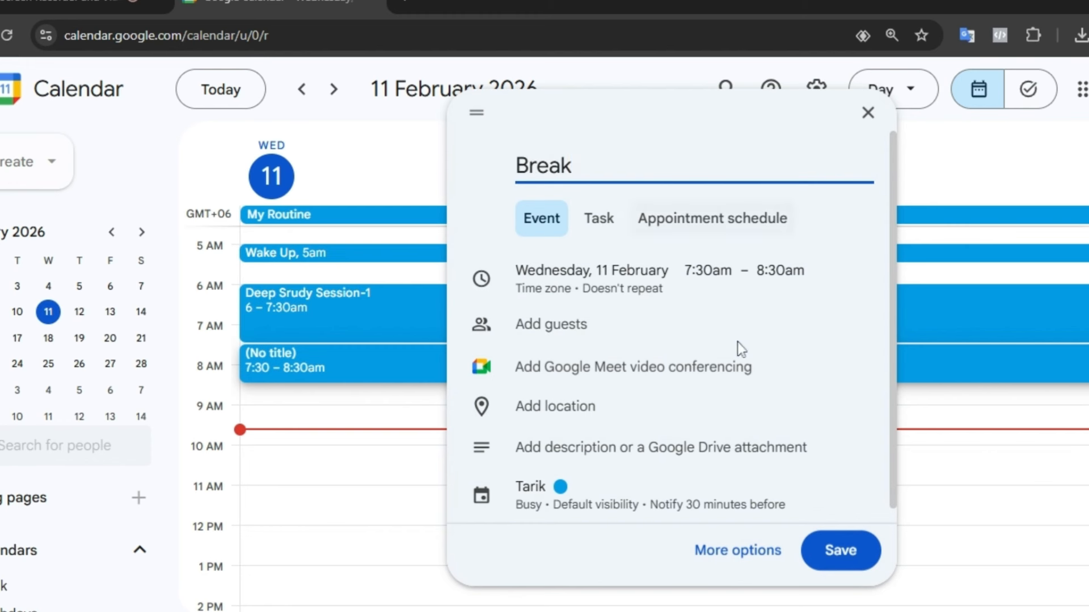
click(842, 551)
Edit the Break event to add the bold description "Breakfast/Others" and save it
click(500, 373)
click(719, 117)
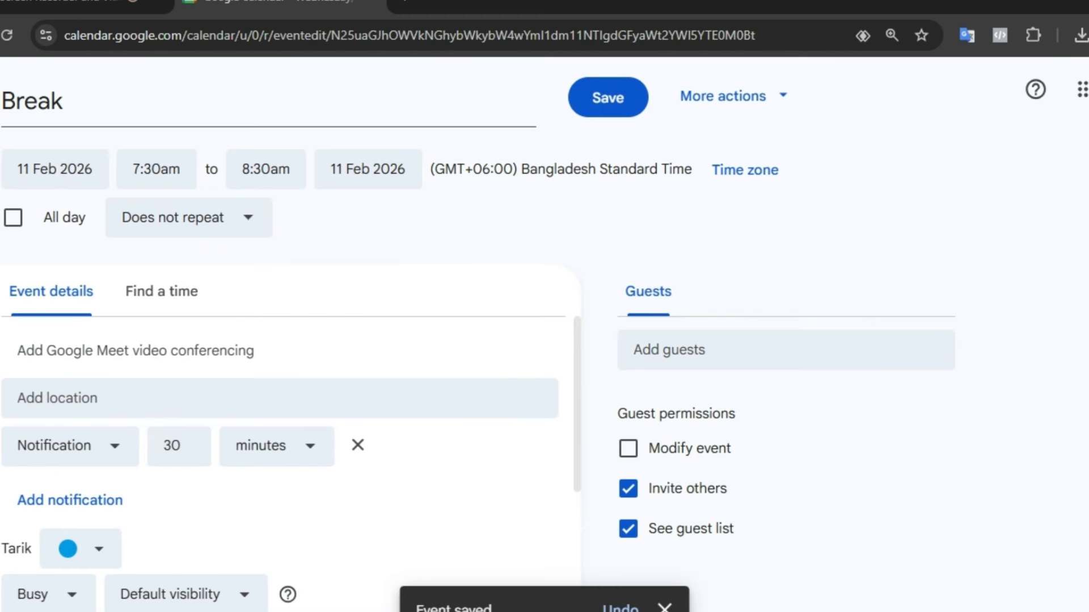
click(65, 464)
text(Breakfast)
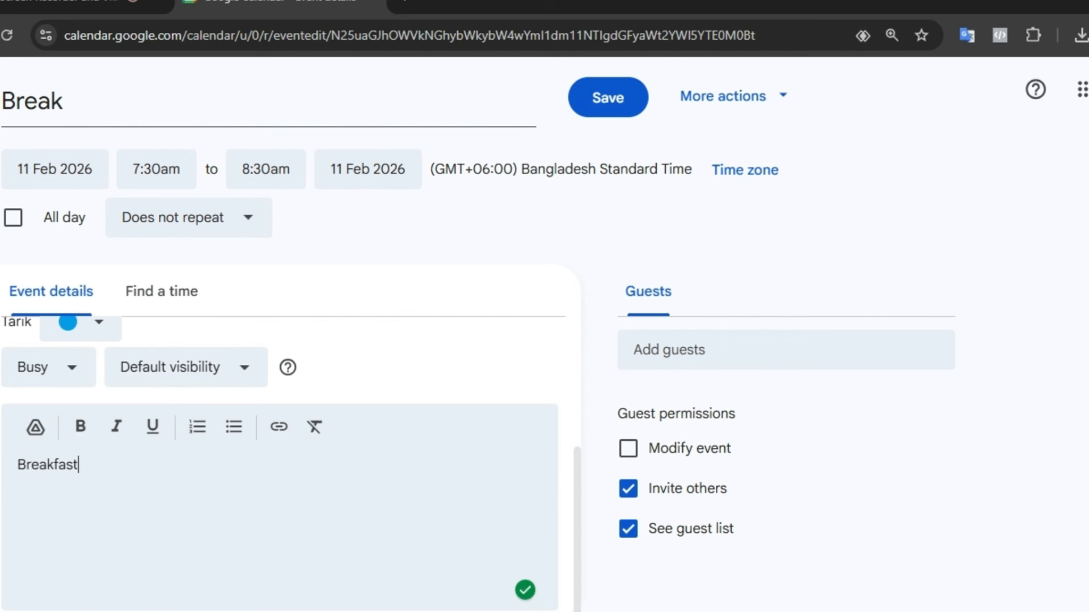
text(/Others)
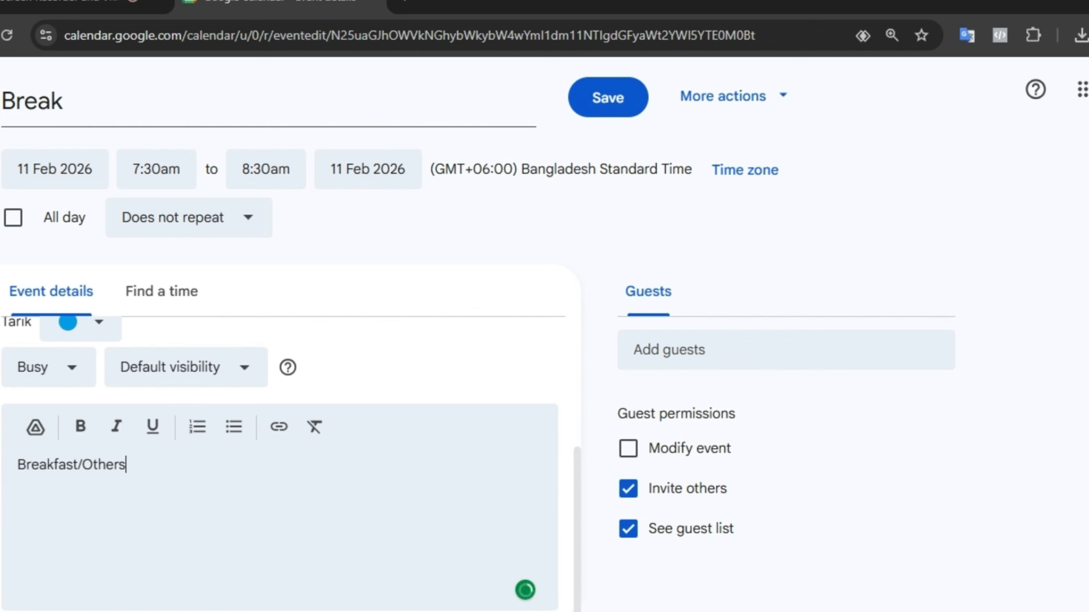
key(ctrl+a)
click(80, 426)
click(615, 108)
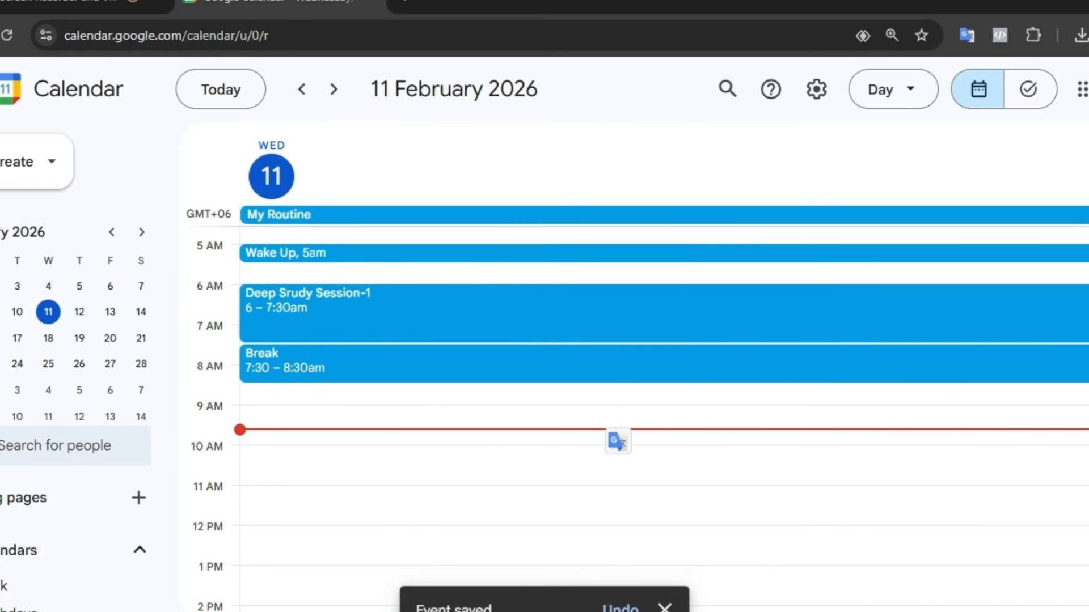
Create an event titled "Classes" on 11 February from 9:00am to 2:00pm and save it
click(261, 405)
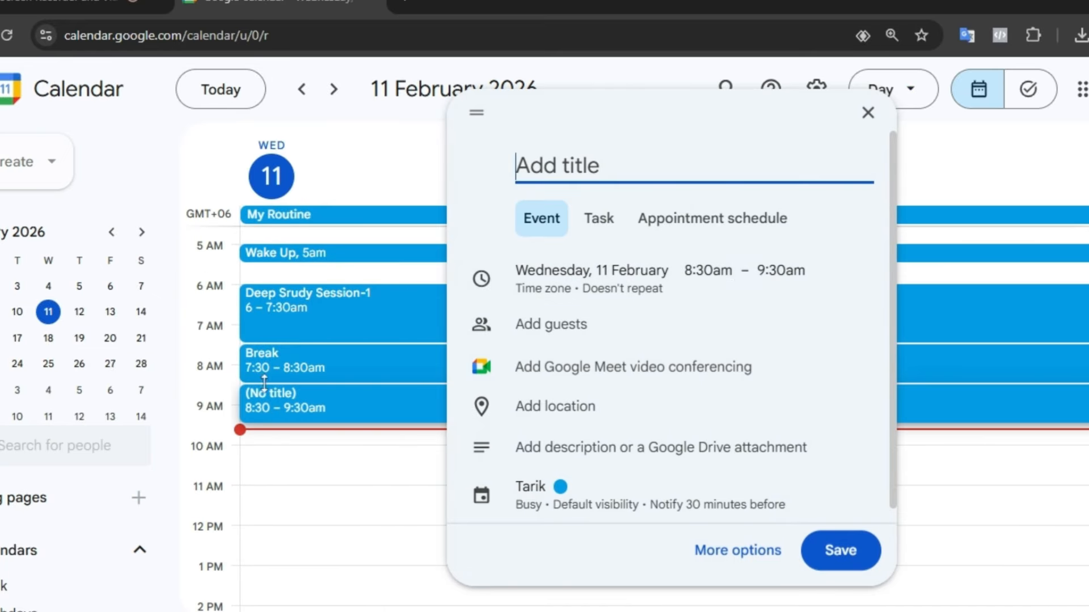
click(263, 438)
click(272, 425)
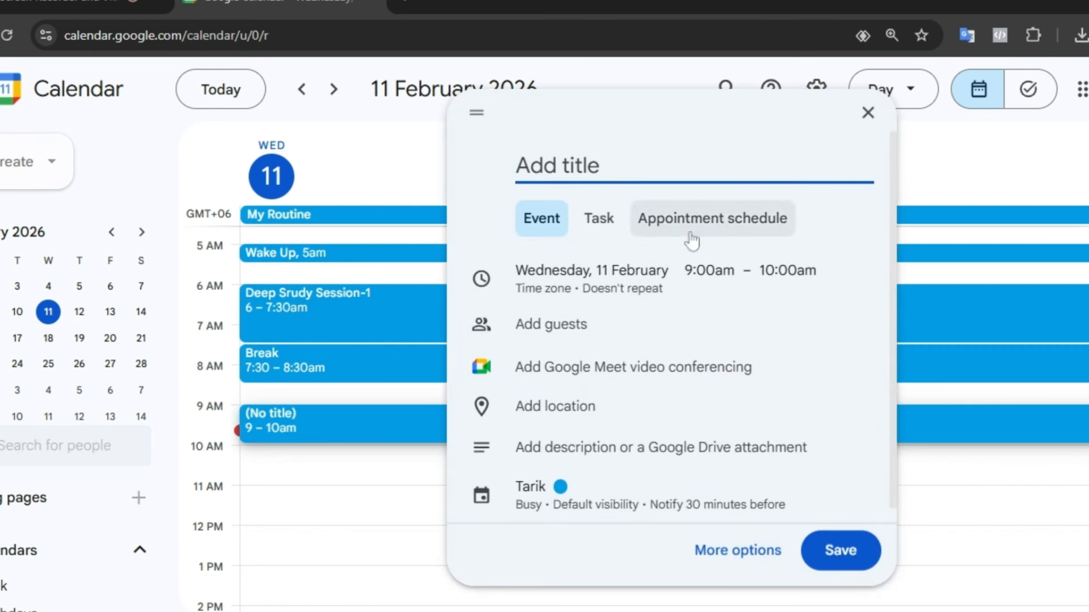
click(709, 271)
click(858, 272)
scroll(889, 389, down, 5)
click(871, 358)
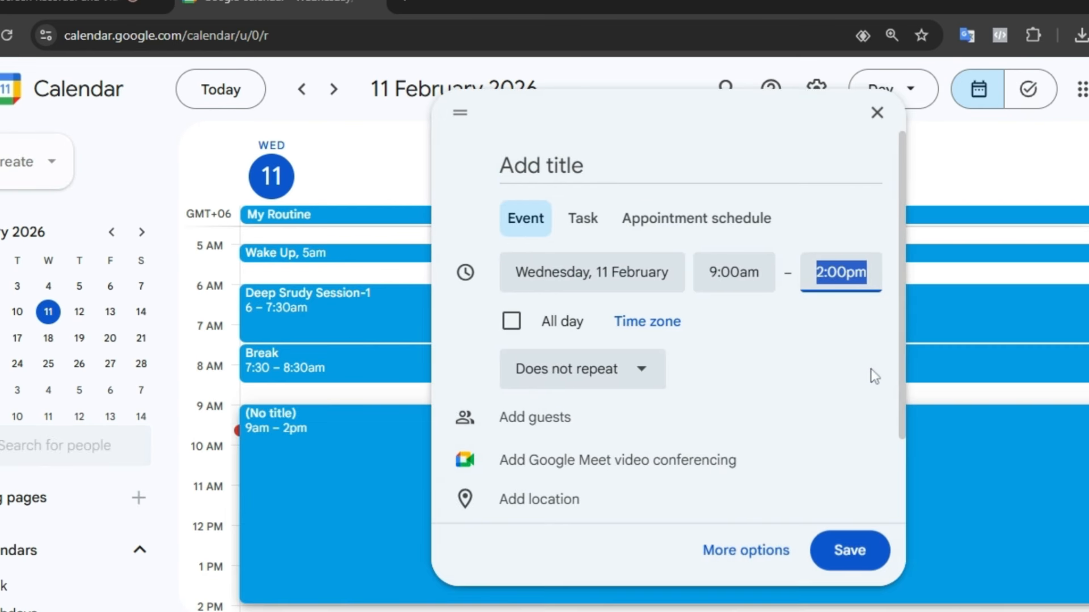
click(541, 166)
text(Classes)
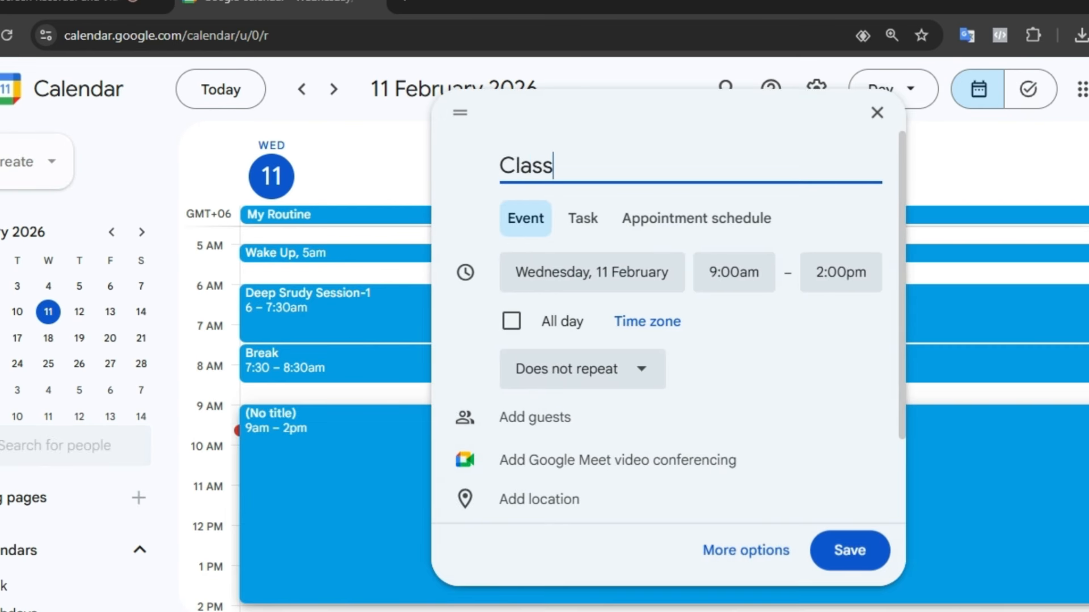
click(845, 553)
Create an event titled "Rest" on 11 February from 3:00pm to 3:30pm and save it
scroll(550, 377, down, 2)
scroll(512, 362, up, 1)
scroll(511, 363, down, 2)
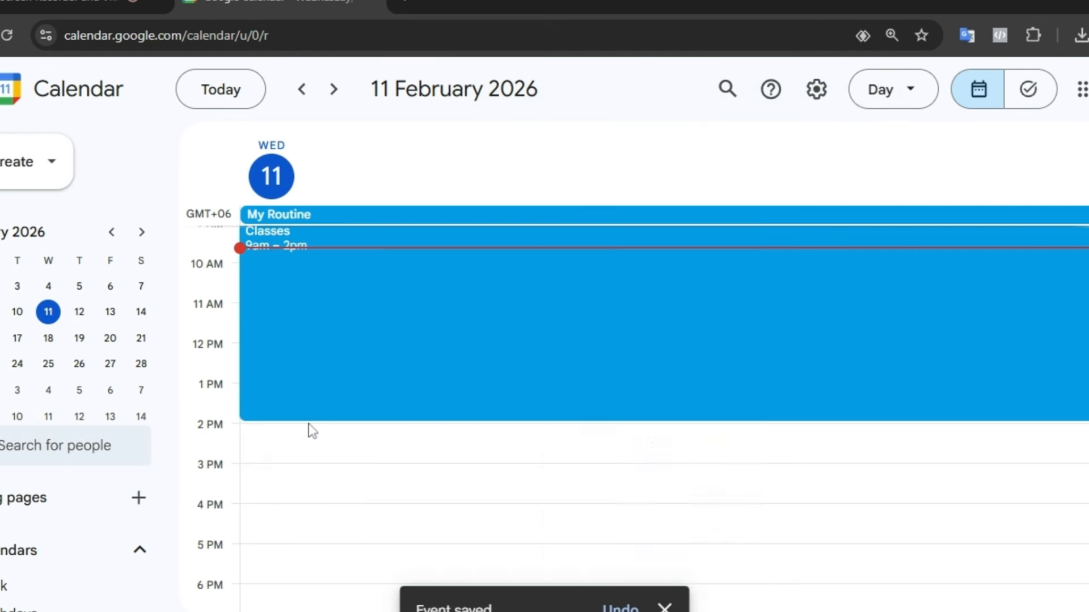
click(292, 451)
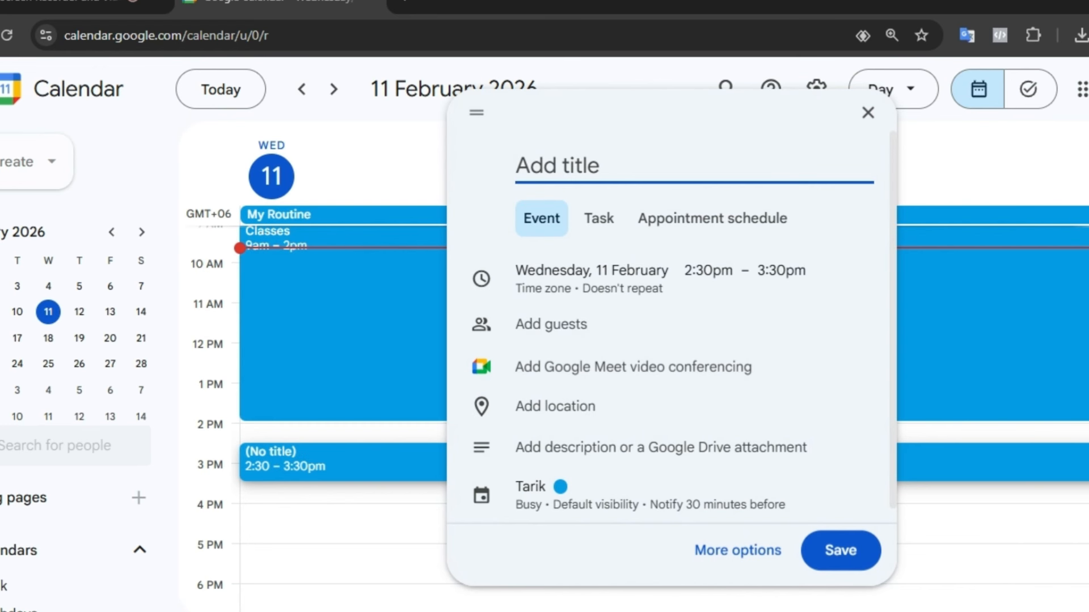
click(301, 488)
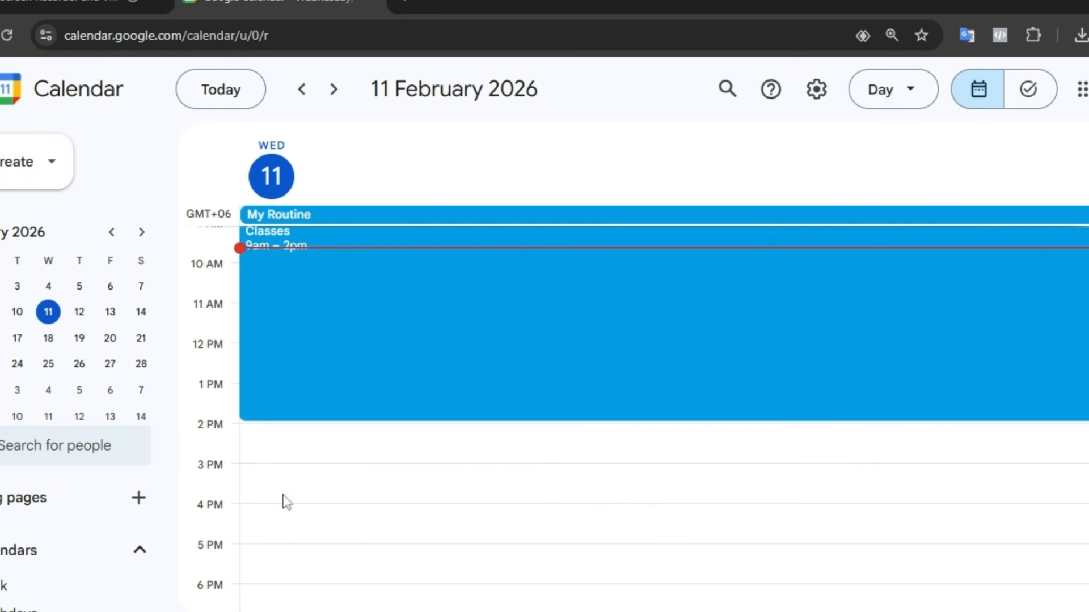
click(279, 484)
click(771, 278)
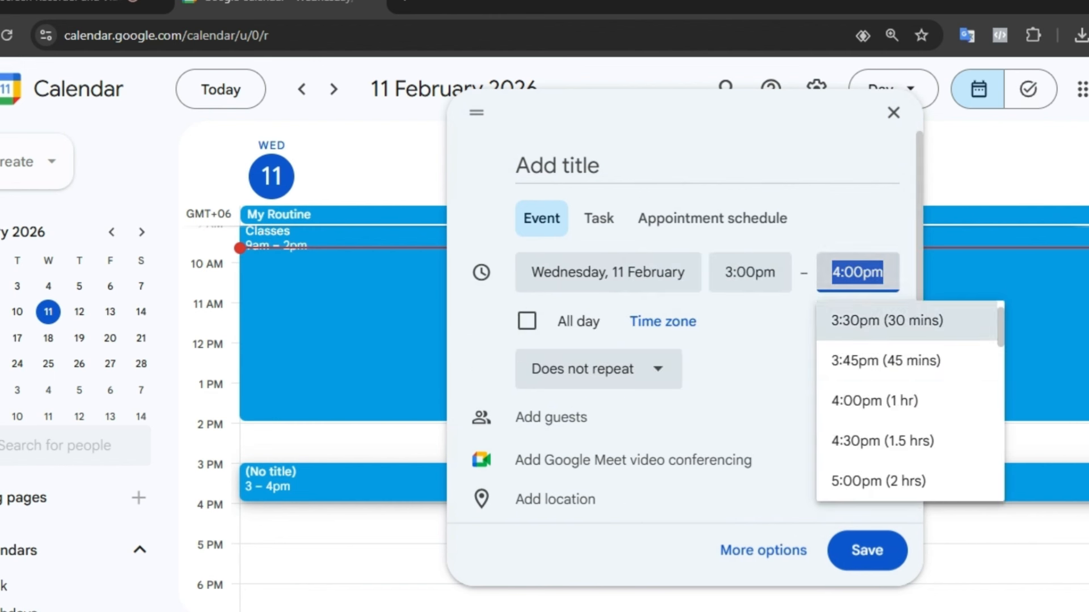
click(870, 326)
click(544, 166)
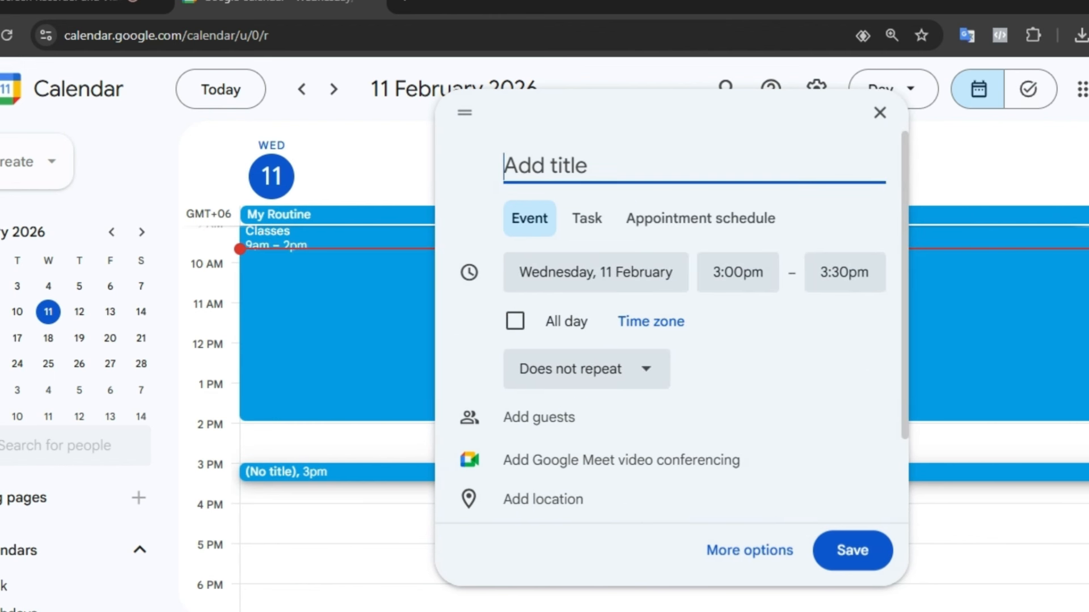
text(Rest)
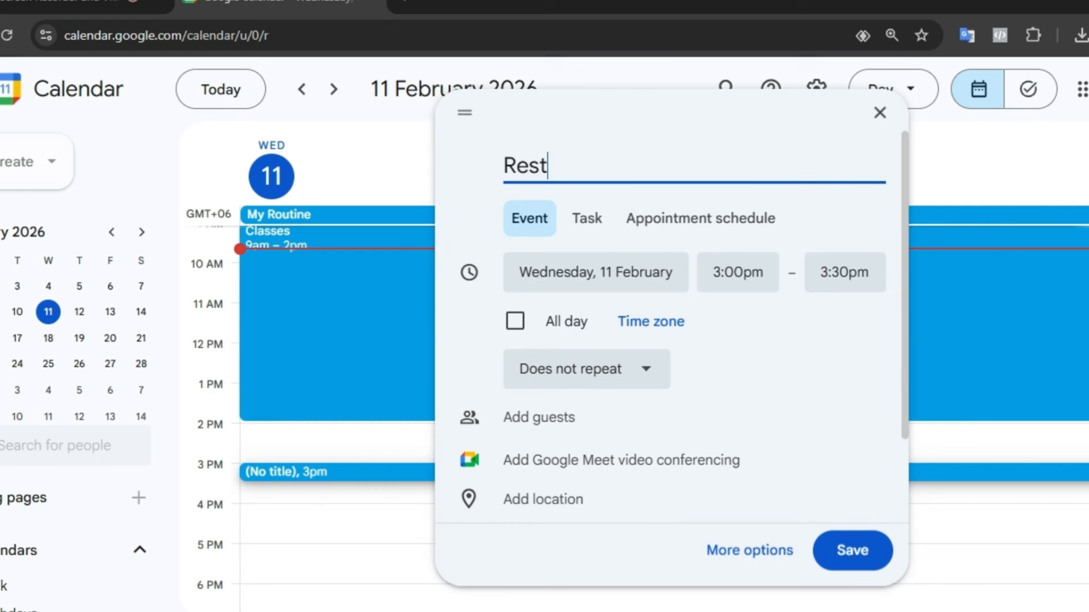
click(856, 551)
Open the full details of the Rest event for editing
scroll(351, 499, down, 2)
click(292, 381)
click(719, 118)
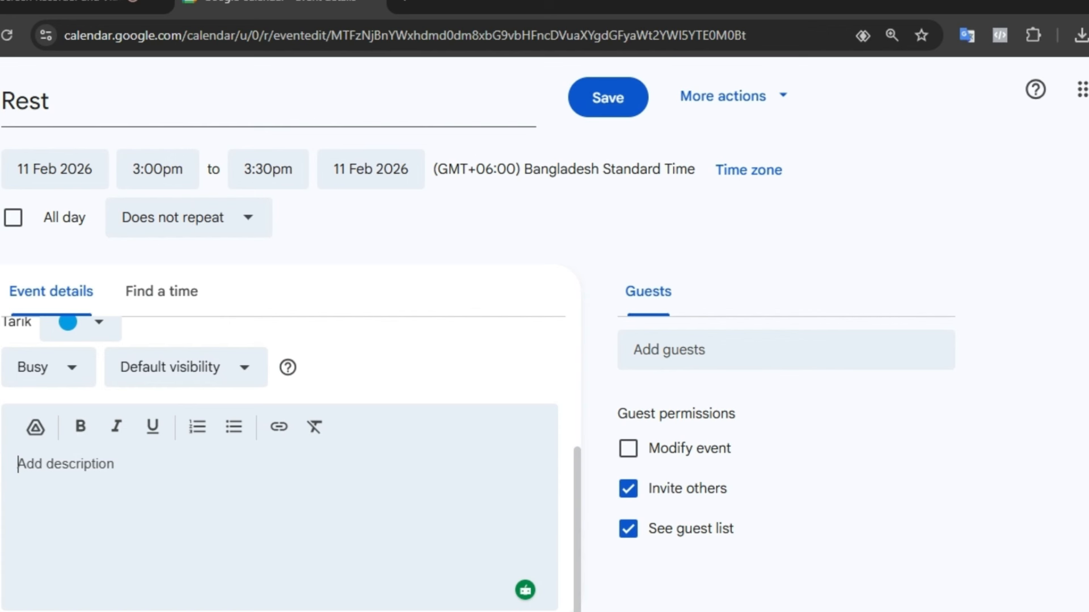
text(waling)
key(BackSpace)
key(BackSpace)
key(BackSpace)
key(BackSpace)
key(BackSpace)
key(BackSpace)
text(Phone)
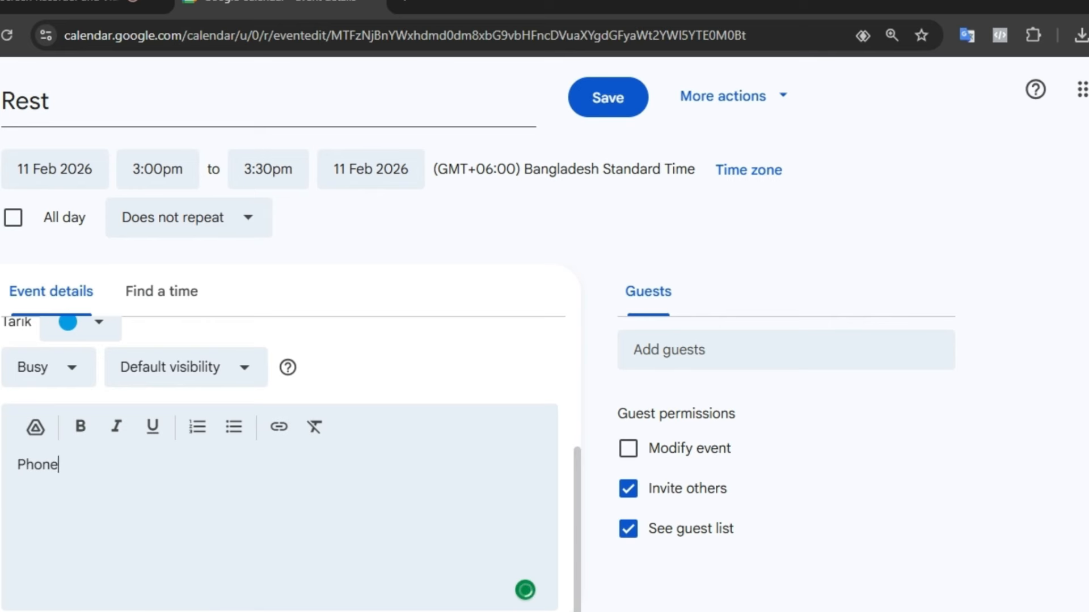
key(BackSpace)
key(BackSpace)
key(BackSpace)
key(BackSpace)
key(BackSpace)
Enter "Rest Time" as the Rest event's description and save the event
text(Rest Time)
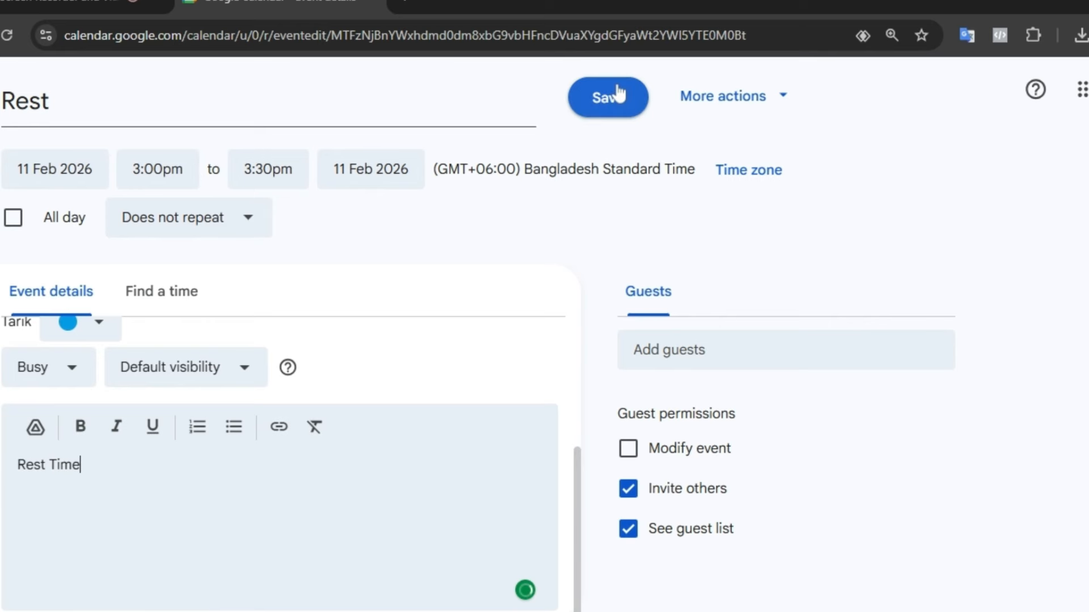
click(610, 112)
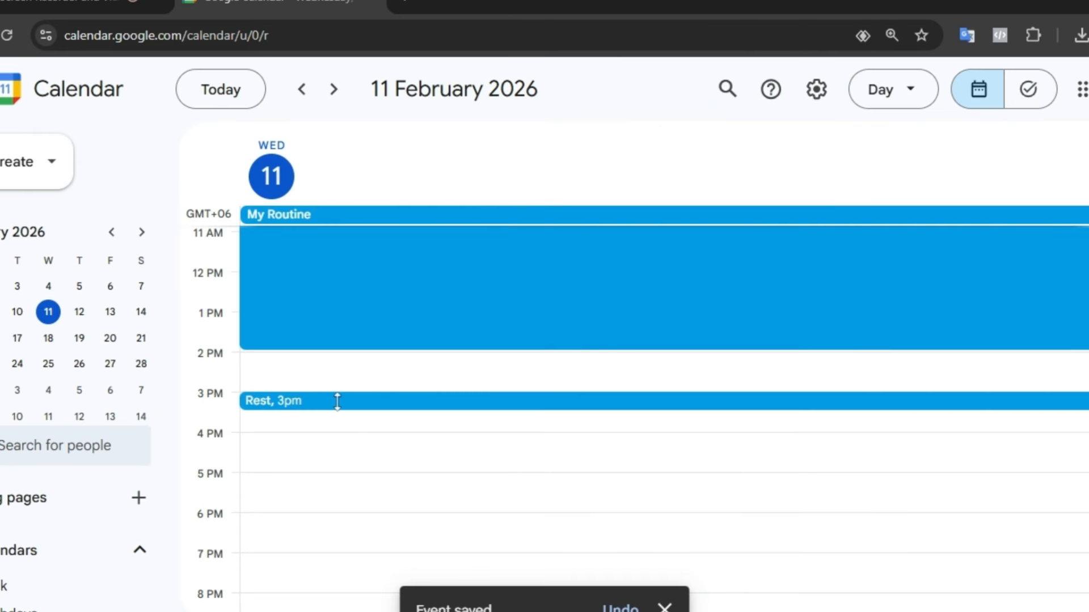
Create an event titled "Same day rivision" on 11 February from 3:30pm to 4:30pm and save it
click(335, 401)
click(287, 439)
click(286, 438)
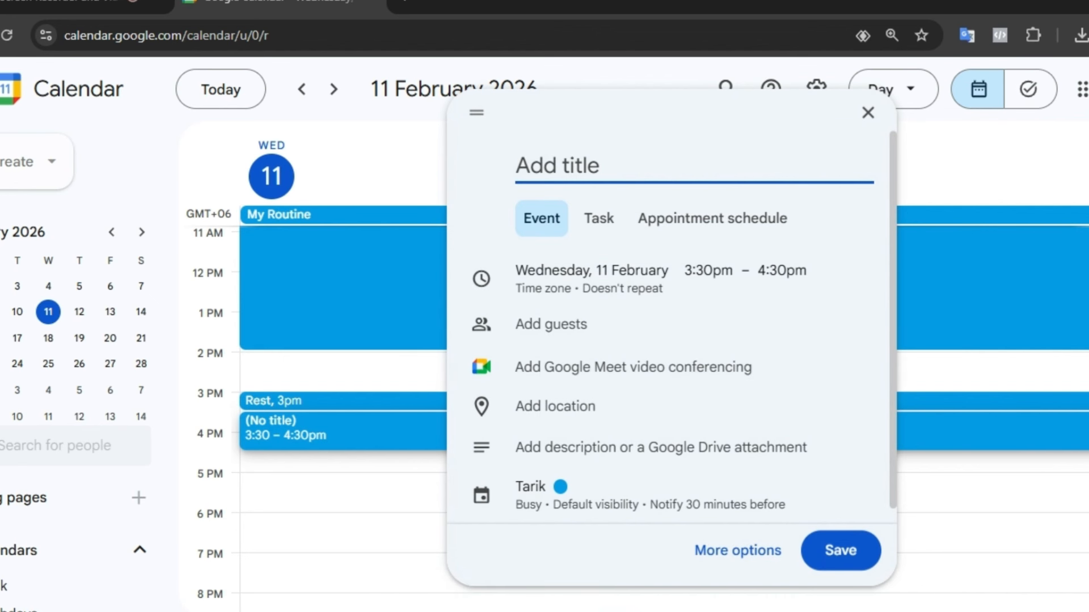
text(Same day rivision)
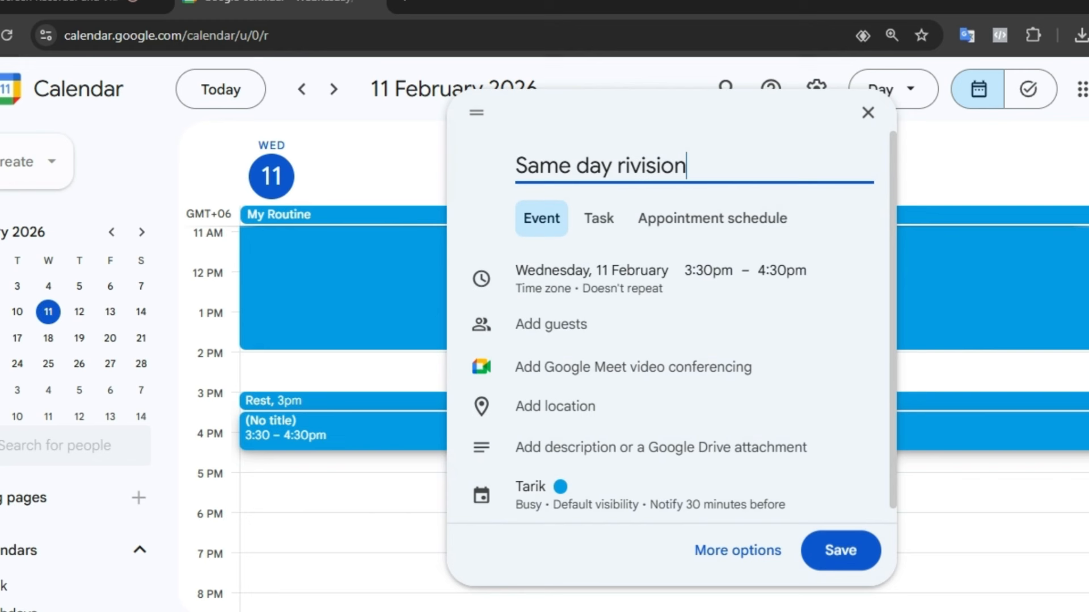
click(836, 559)
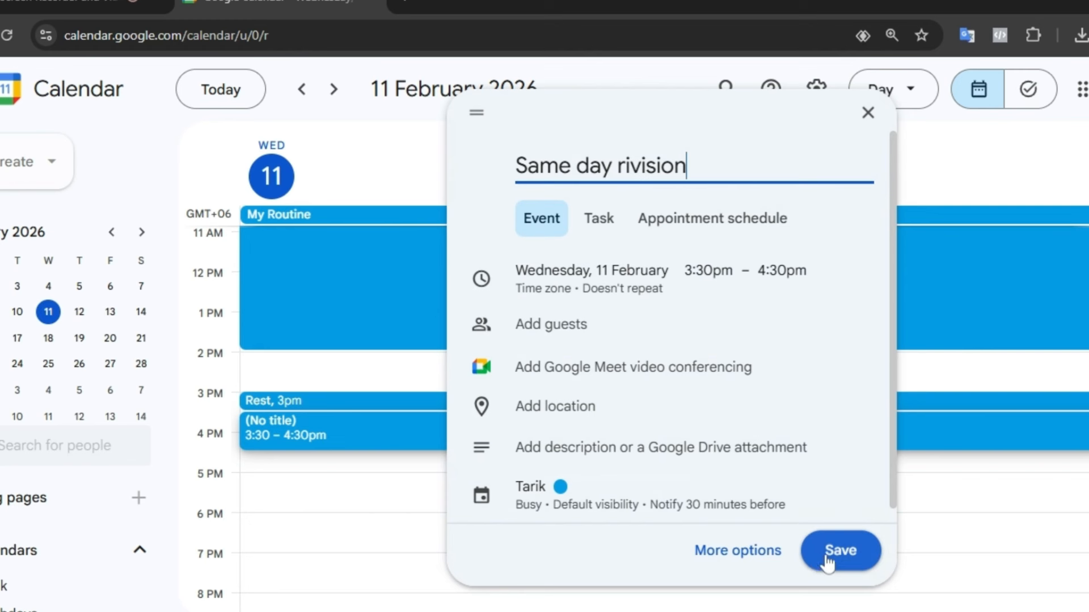
Edit the Same day rivision event to add the description "Revisin Time" and save it
click(379, 440)
click(721, 119)
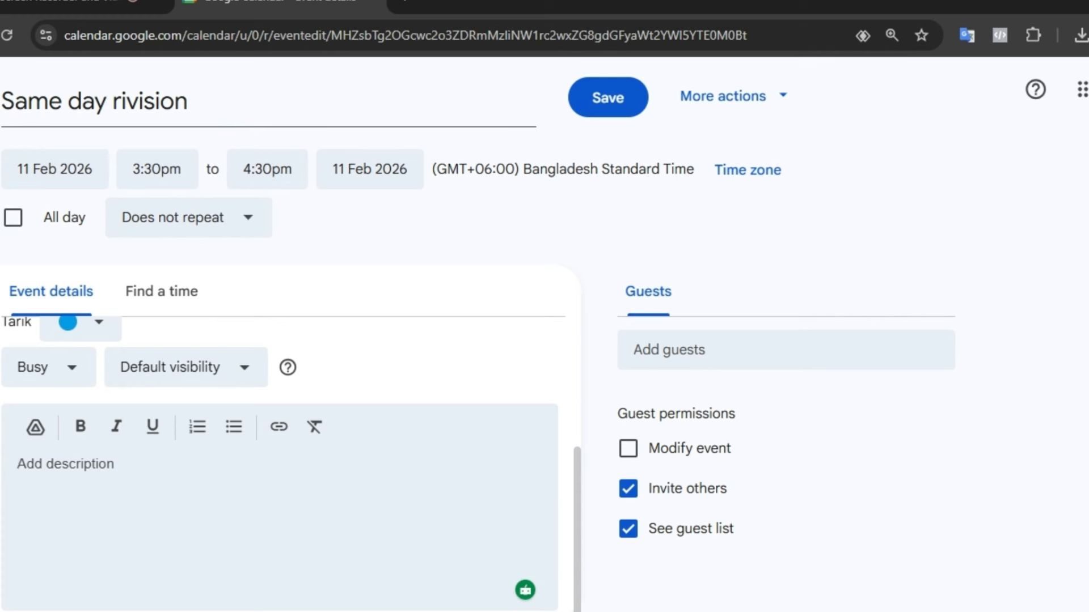
text(Revisin Time)
drag(100, 465, 2, 482)
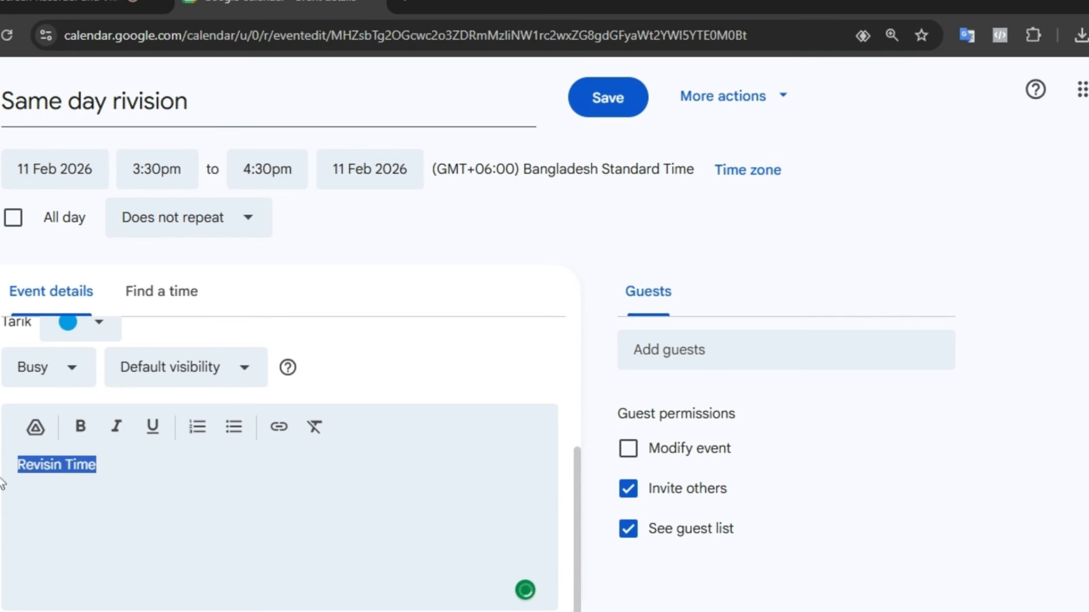
click(617, 117)
Create an event titled "Skill Hour" on 11 February from 5:00pm to 6:00pm and save it
scroll(549, 458, down, 7)
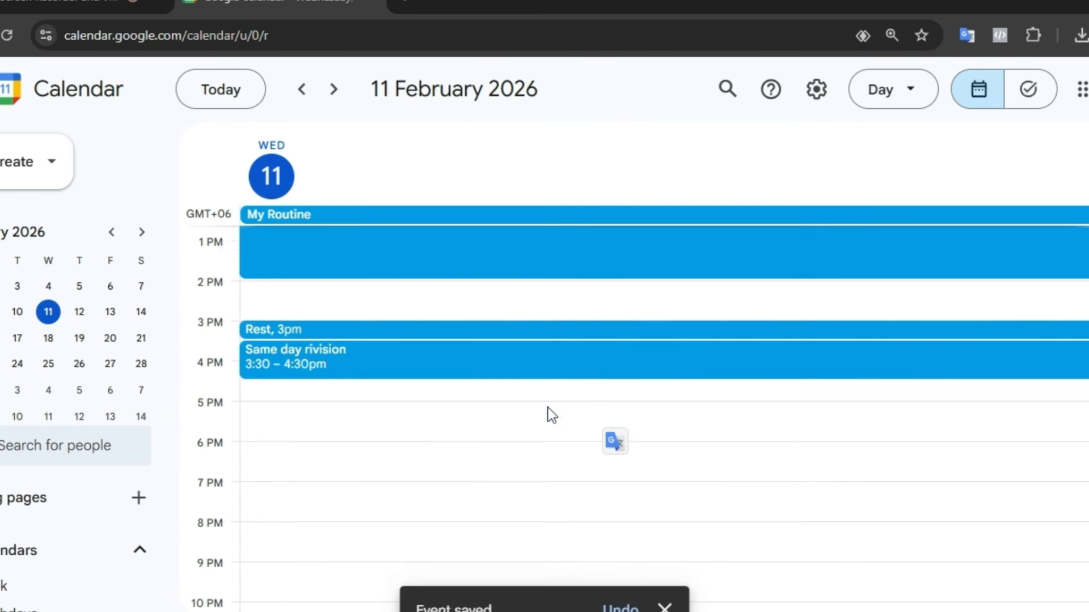
click(279, 410)
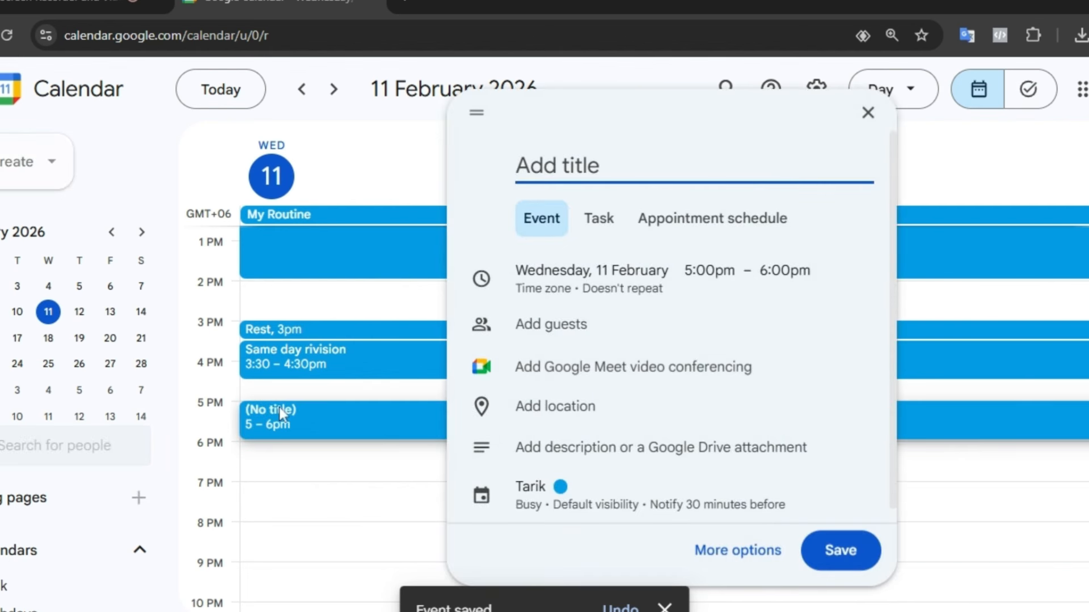
text(Skill)
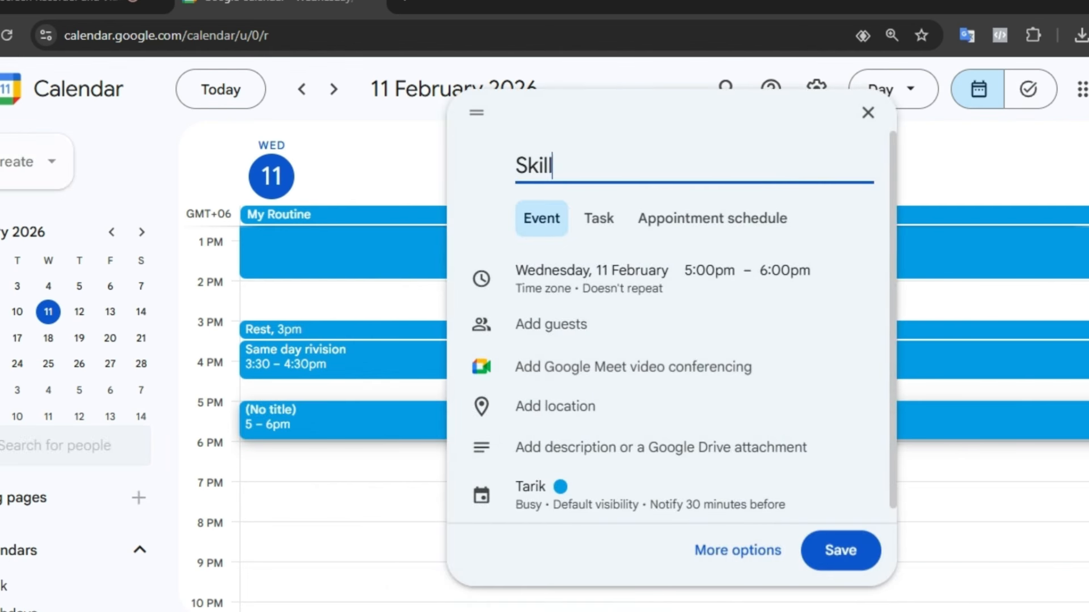
text( Hour)
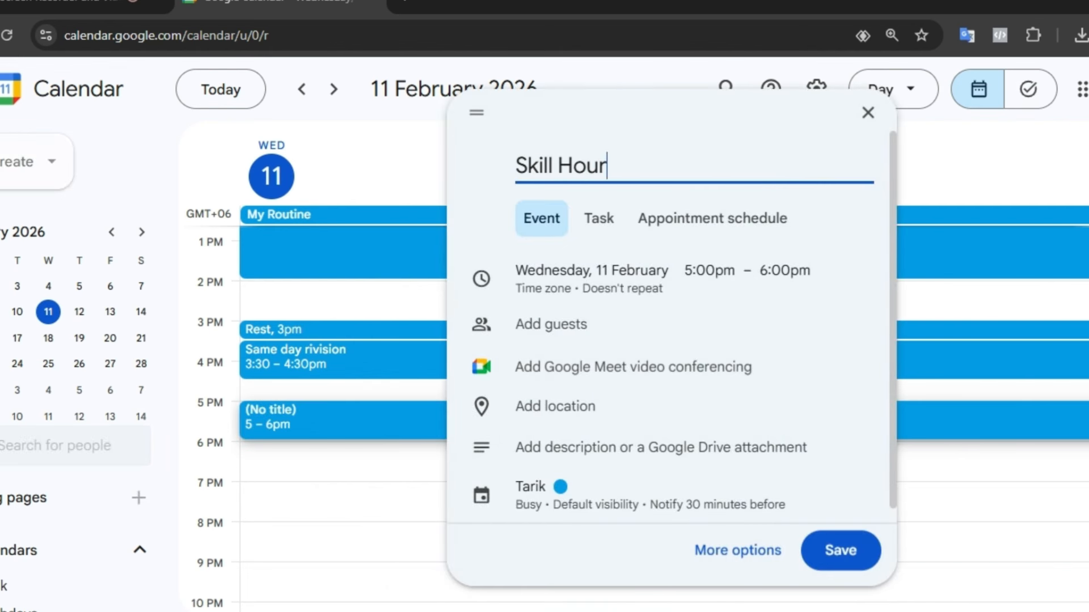
click(843, 553)
Edit the Skill Hour event to add the bold description "Skill Development" and save it
click(554, 415)
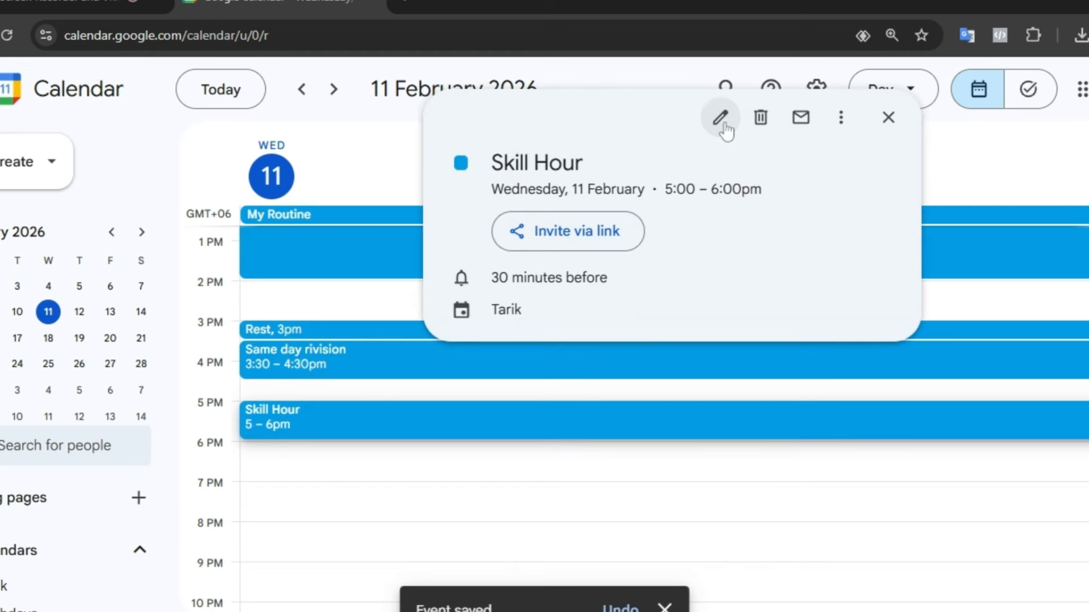
click(720, 118)
scroll(209, 487, down, 4)
click(209, 488)
text(Skill Deve)
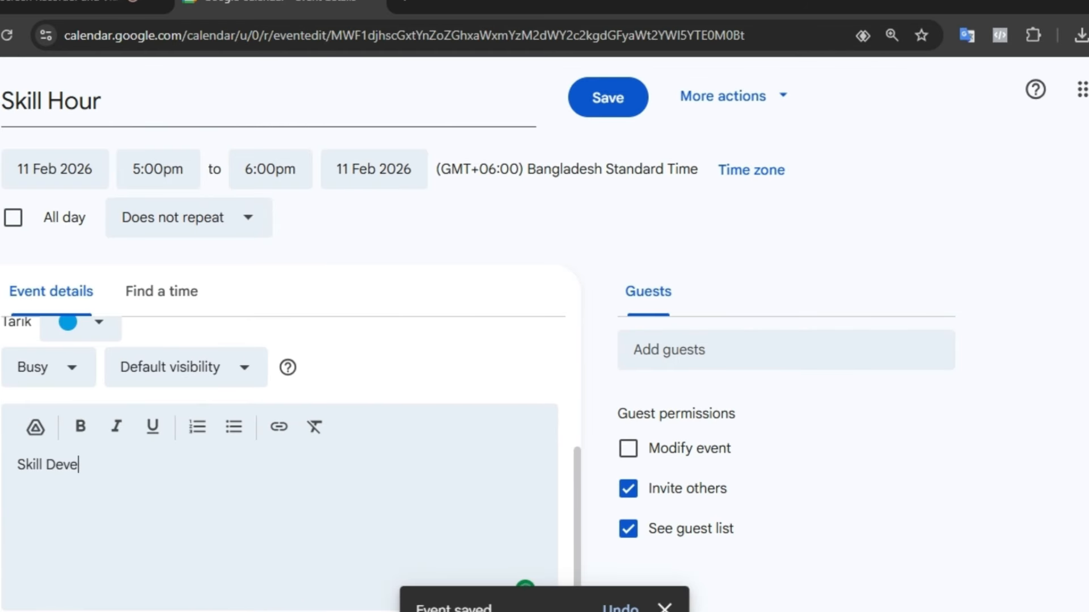
text(lopment)
drag(135, 465, 9, 482)
click(80, 426)
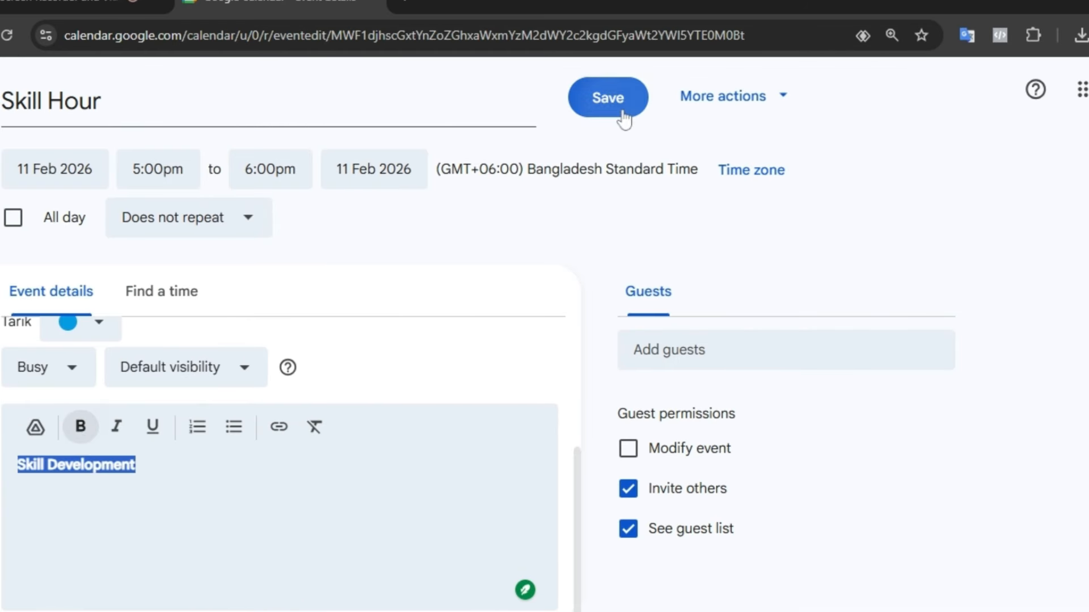
click(608, 98)
Start a new event on 11 February from 6:30pm to 7:30pm with a title beginning "Frien"
scroll(464, 425, down, 2)
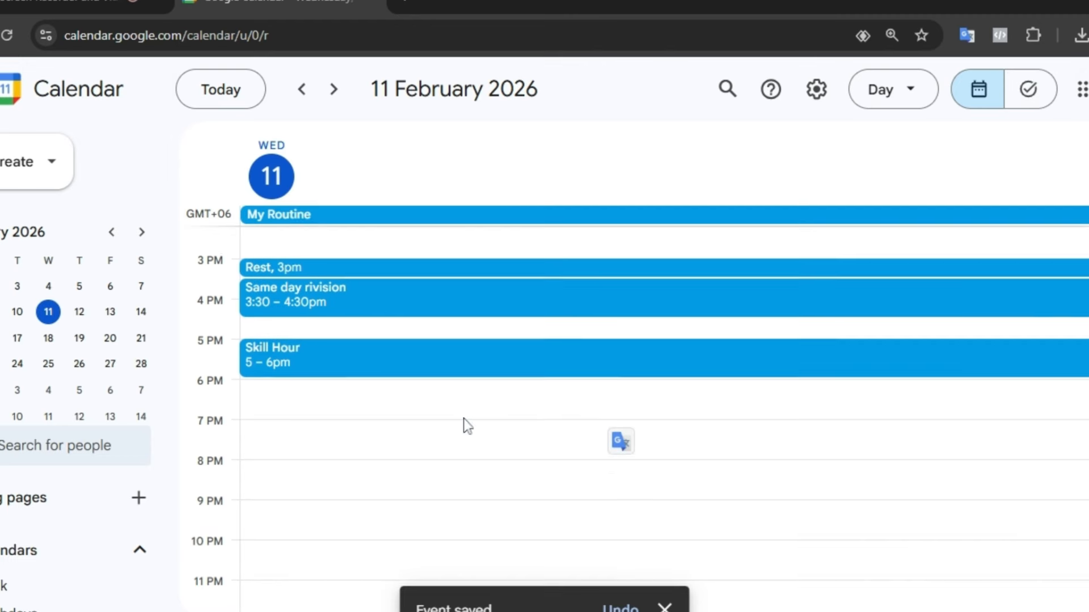
click(280, 391)
click(709, 271)
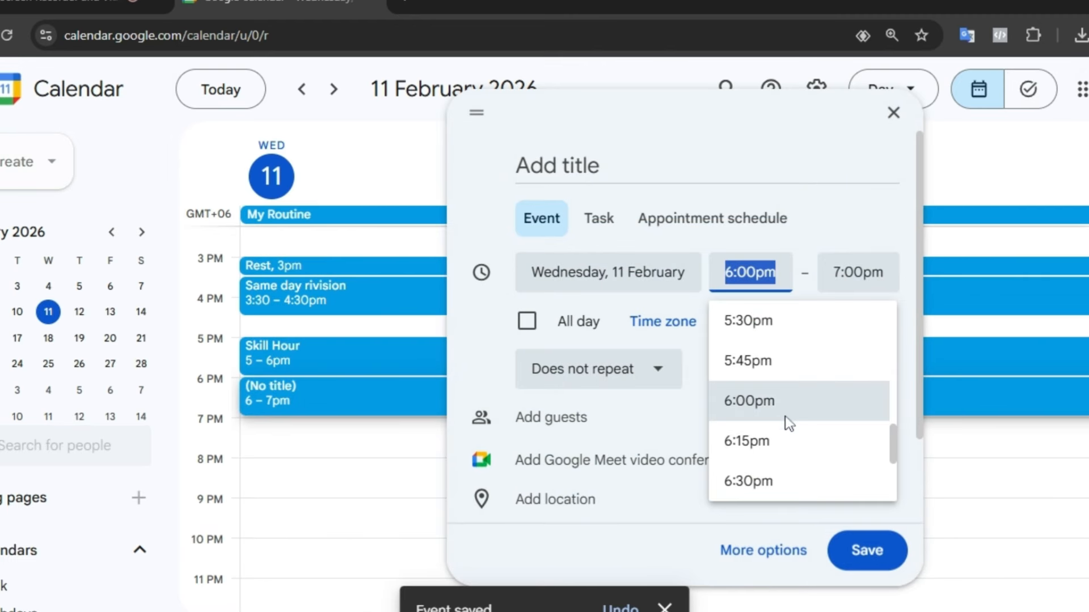
click(737, 481)
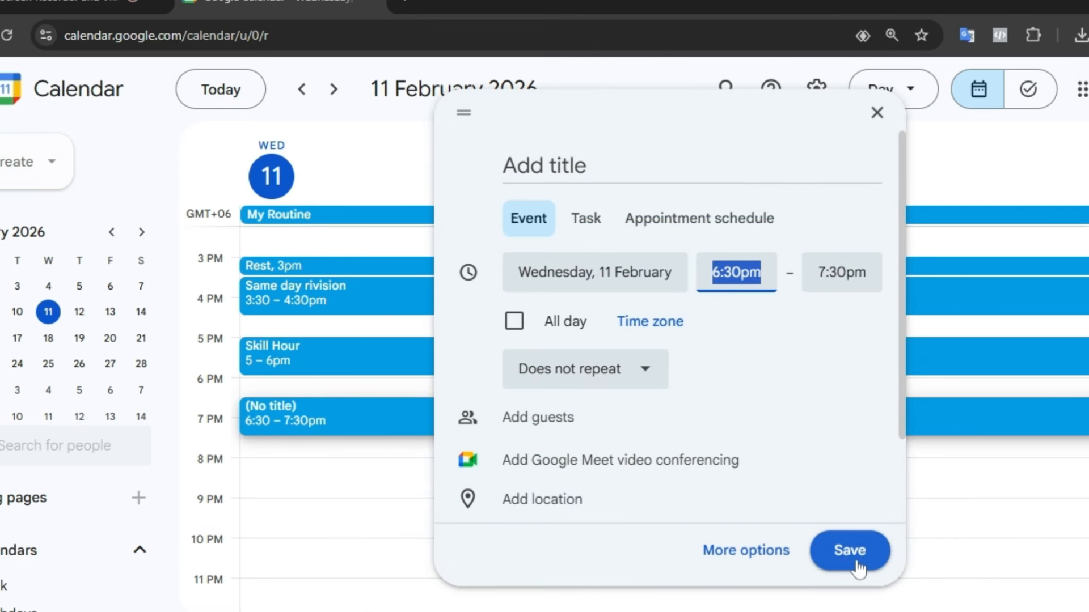
click(681, 165)
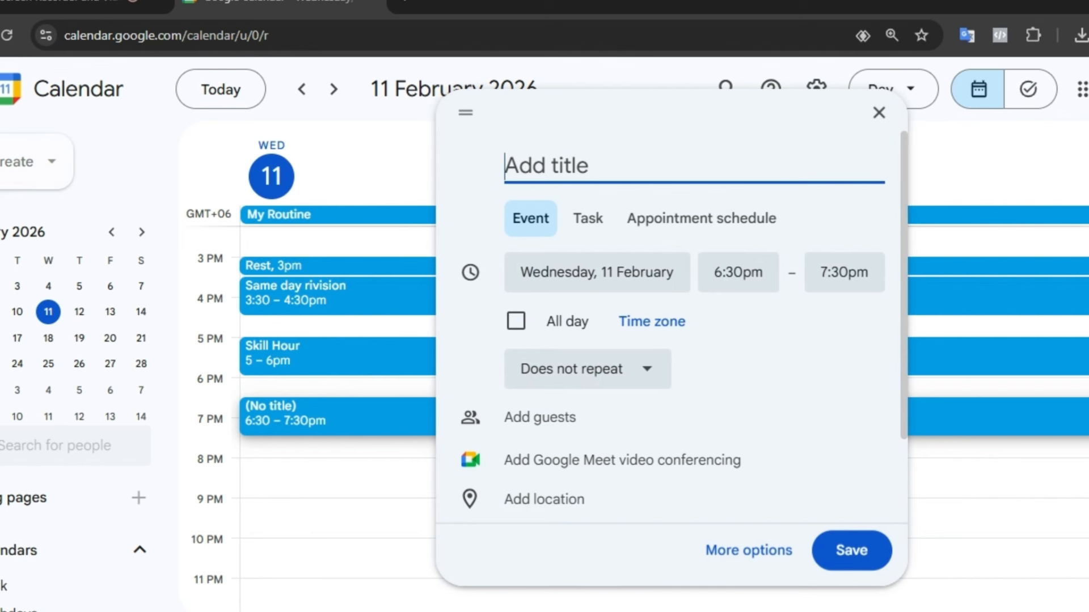
text(W)
key(BackSpace)
text(Frien)
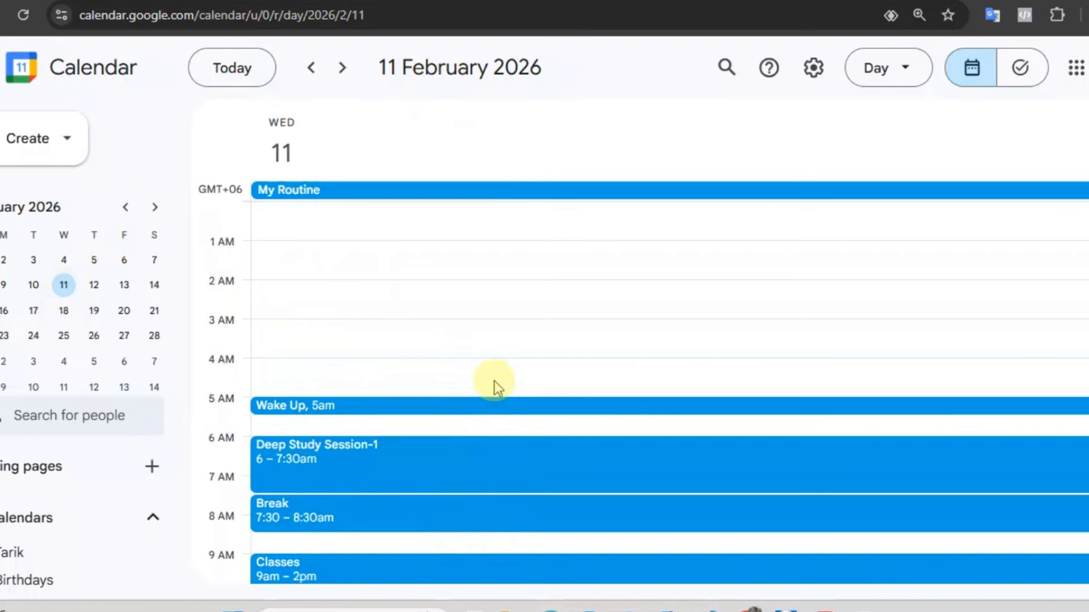
scroll(495, 381, down, 2)
scroll(494, 381, down, 4)
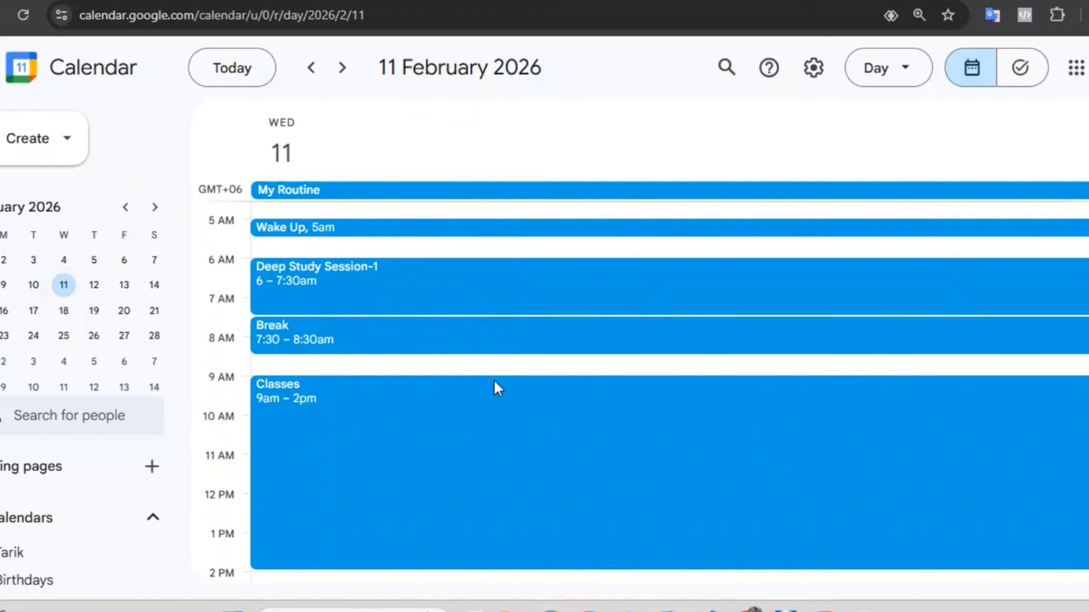
scroll(497, 389, up, 3)
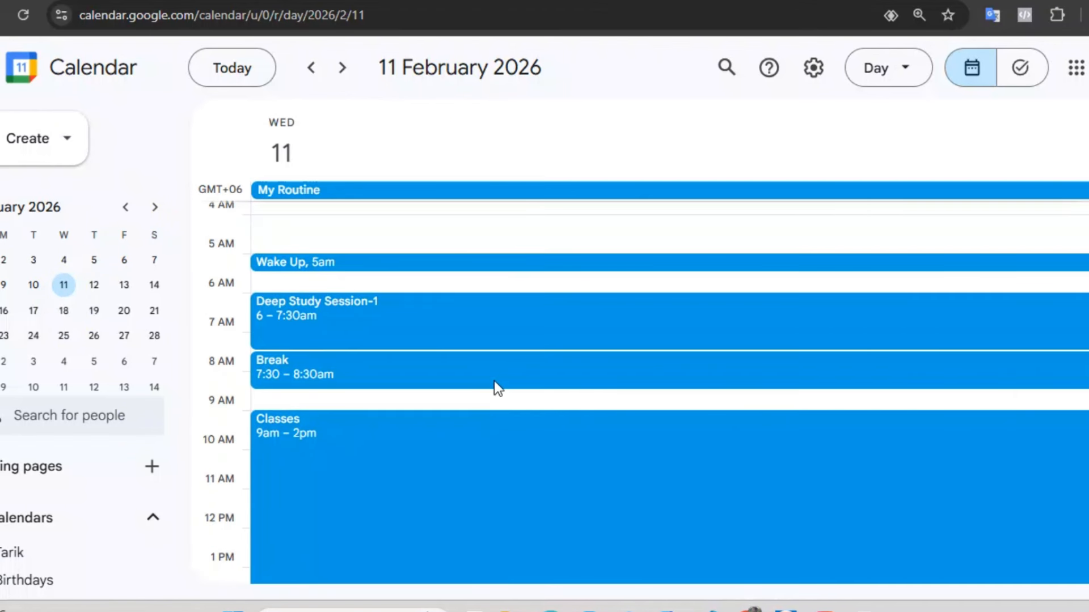